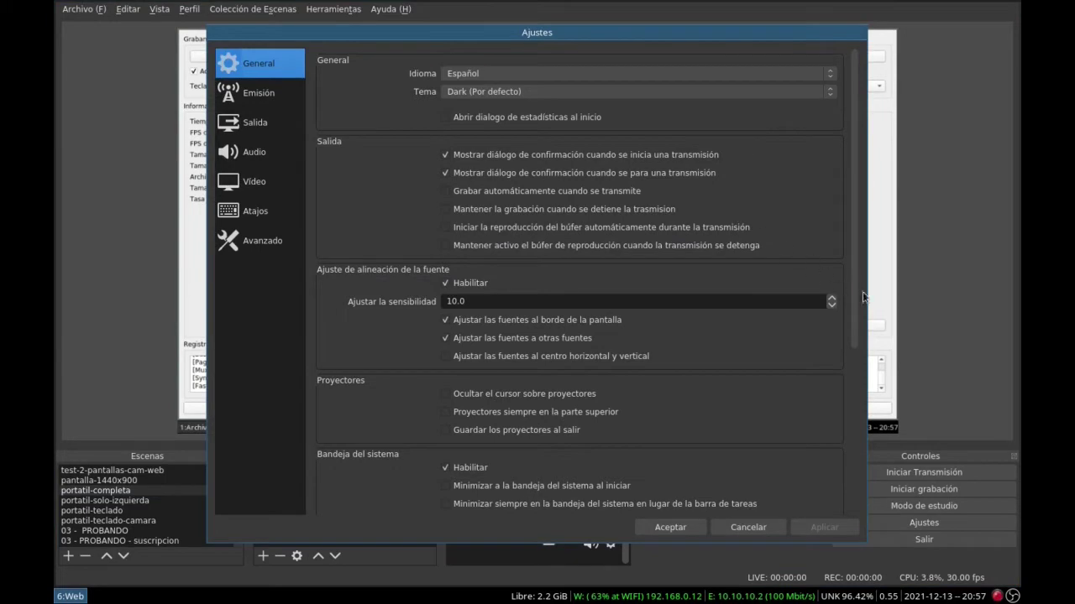
- Review the General settings and the Salida settings for streaming (Emisión) and recording (Grabando)
{"action": "scroll", "coordinate": [858, 295], "scroll_direction": "down", "scroll_amount": 5}
{"action": "scroll", "coordinate": [851, 272], "scroll_direction": "up", "scroll_amount": 5}
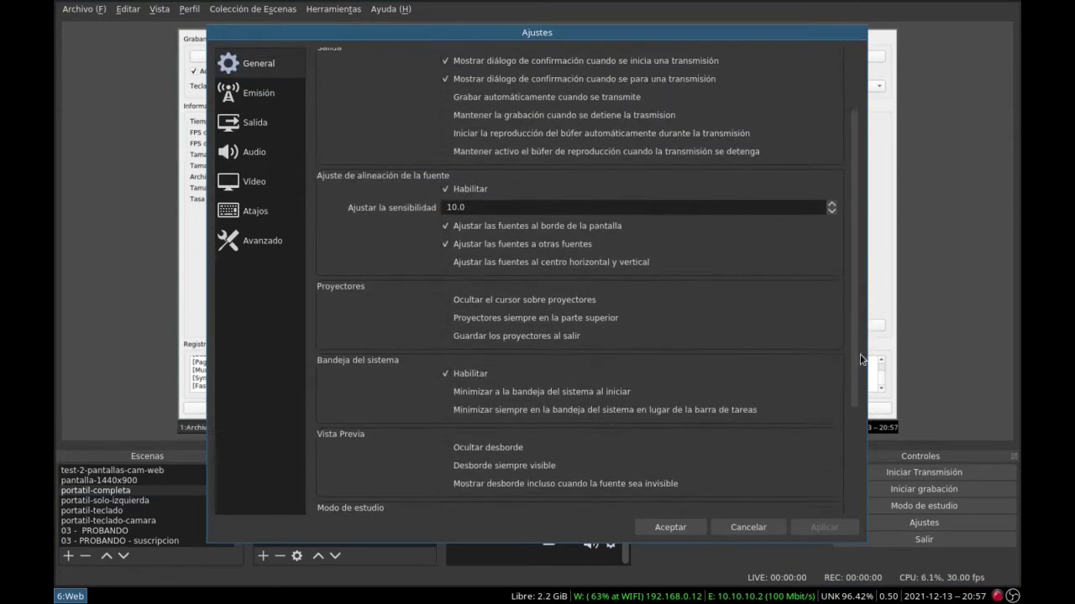
{"action": "left_click", "coordinate": [246, 123]}
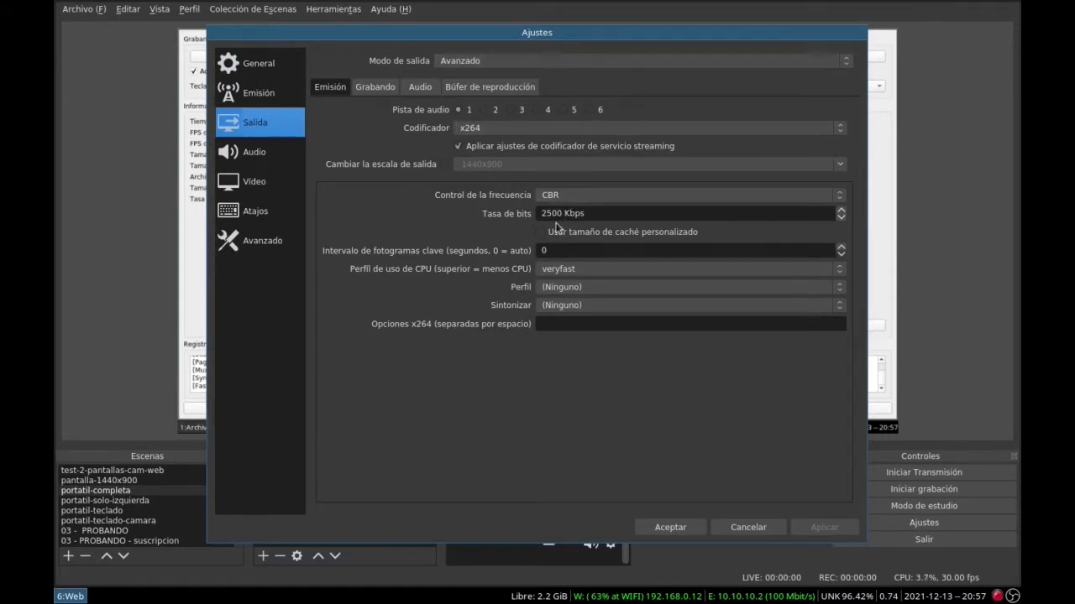
{"action": "left_click", "coordinate": [362, 91]}
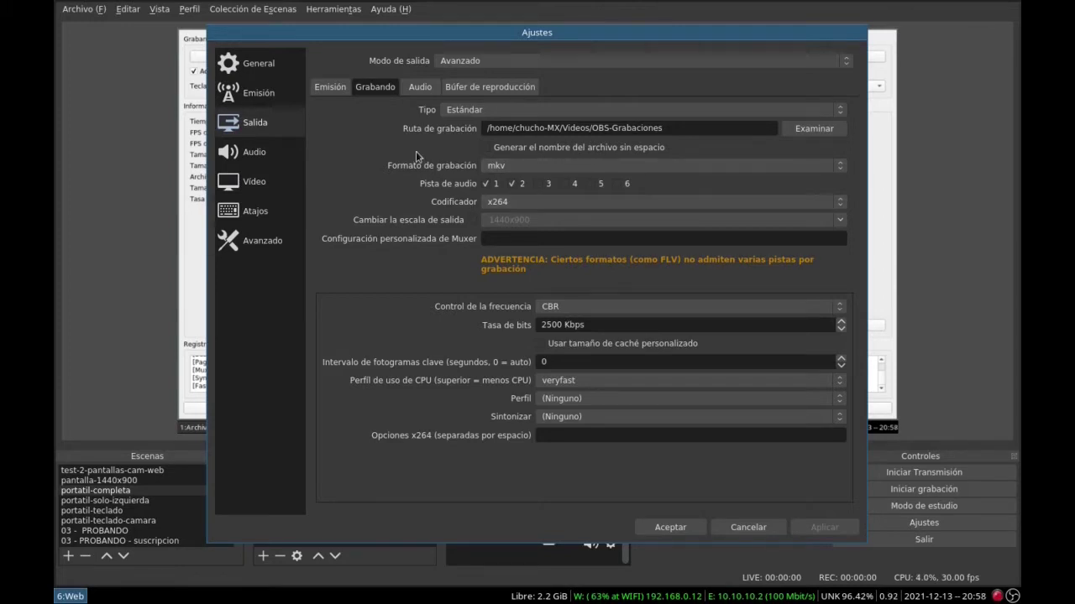
- Review the Audio, Vídeo, Atajos and Avanzado settings, and close the settings without making changes
{"action": "left_click", "coordinate": [251, 154]}
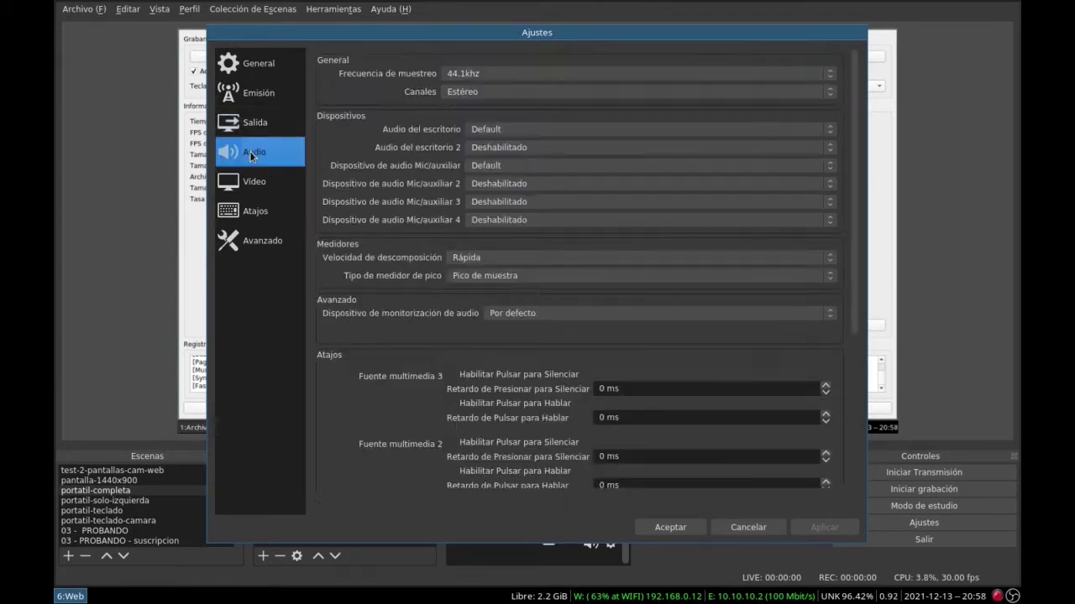
{"action": "left_click_drag", "start_coordinate": [856, 321], "coordinate": [381, 245]}
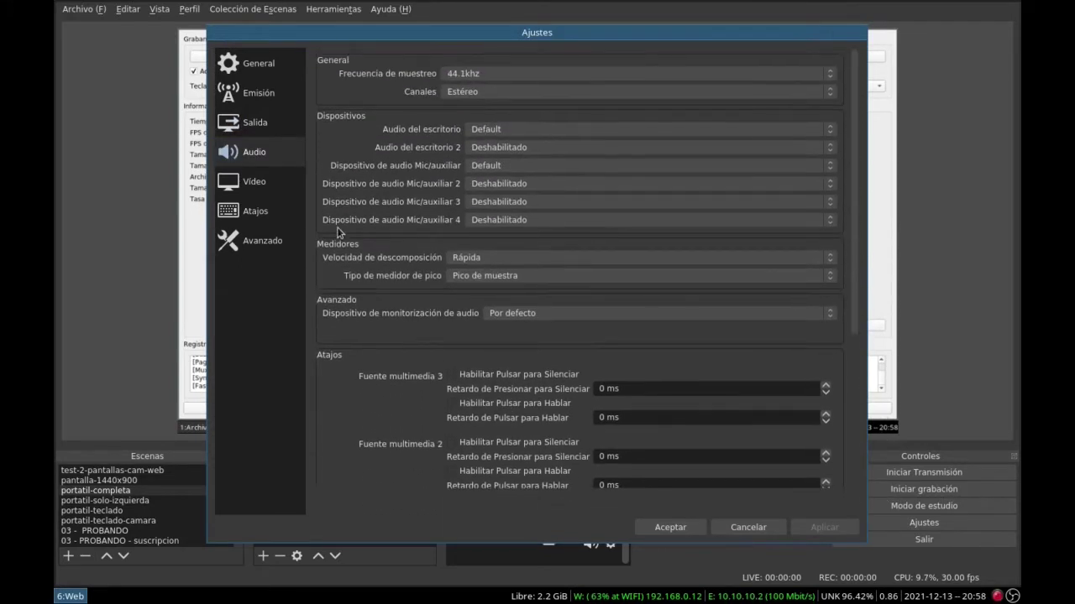
{"action": "left_click", "coordinate": [254, 183]}
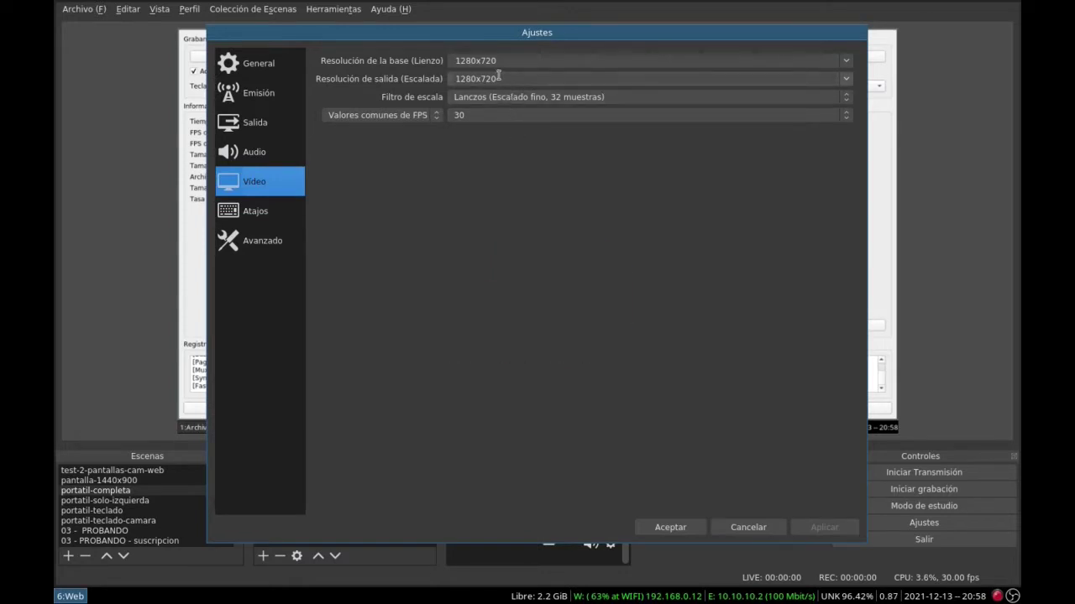
{"action": "left_click", "coordinate": [248, 214]}
{"action": "left_click_drag", "start_coordinate": [853, 101], "coordinate": [882, 312]}
{"action": "left_click", "coordinate": [269, 242]}
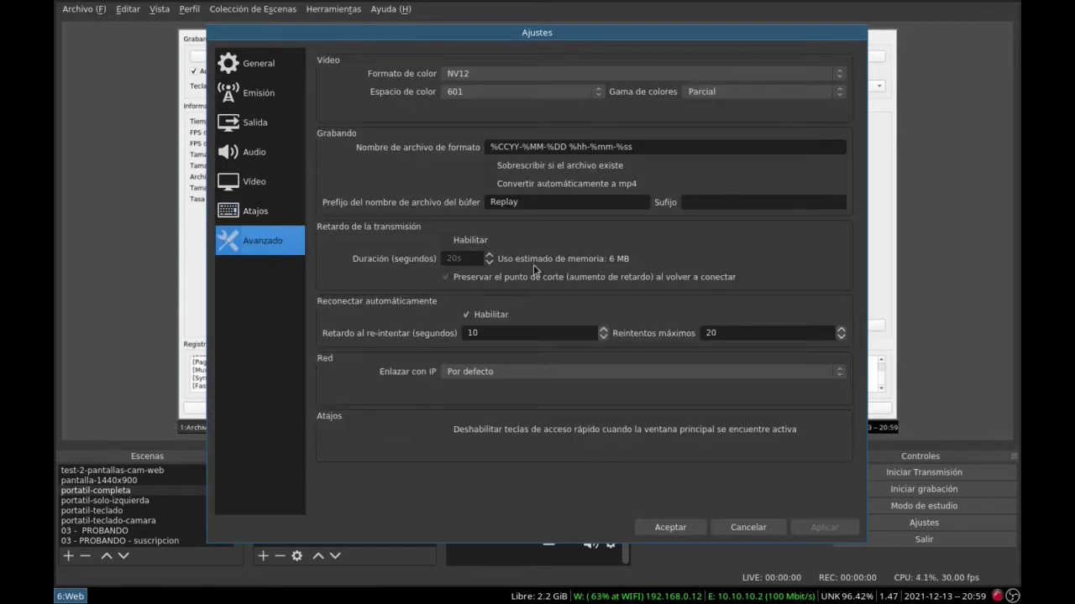
{"action": "left_click", "coordinate": [742, 529]}
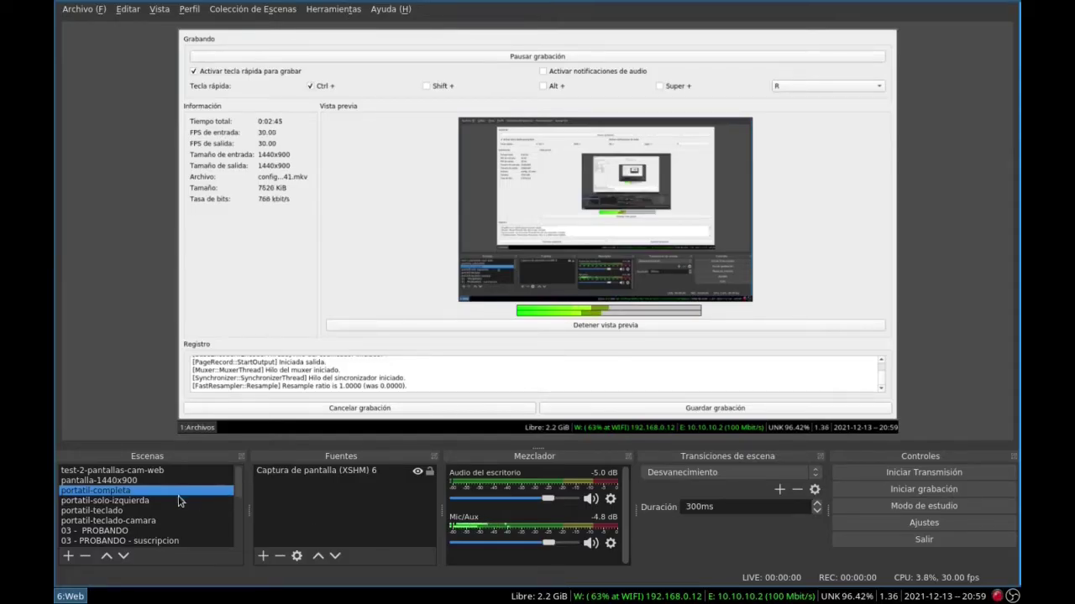
- Preview the scenes test-2-pantallas-cam-web, pantalla-1440x900 and 03 - PROBANDO - suscripcion
{"action": "left_click", "coordinate": [102, 471]}
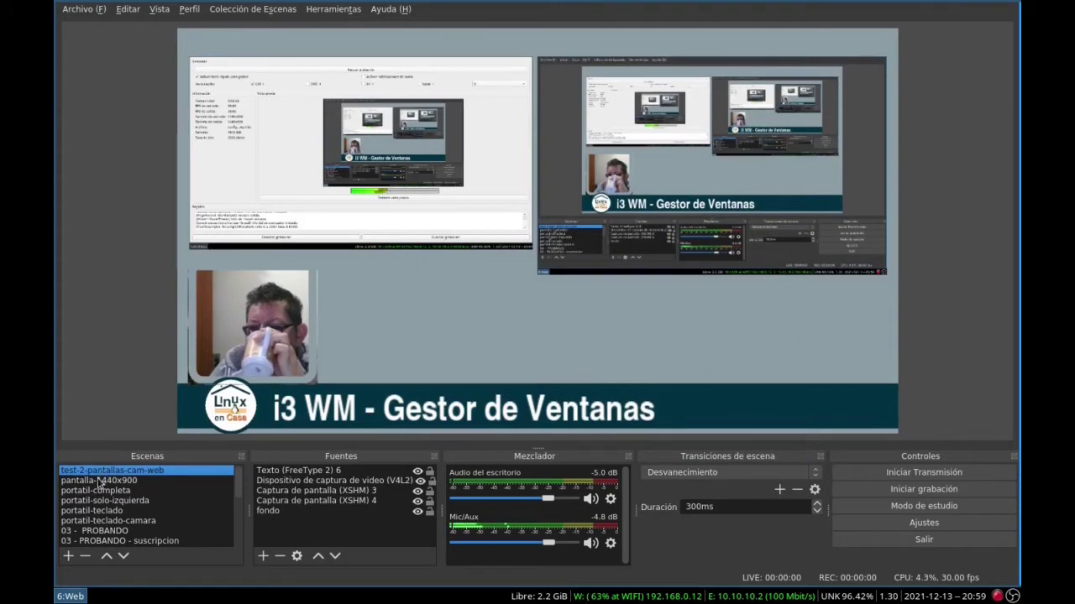
{"action": "left_click", "coordinate": [100, 482]}
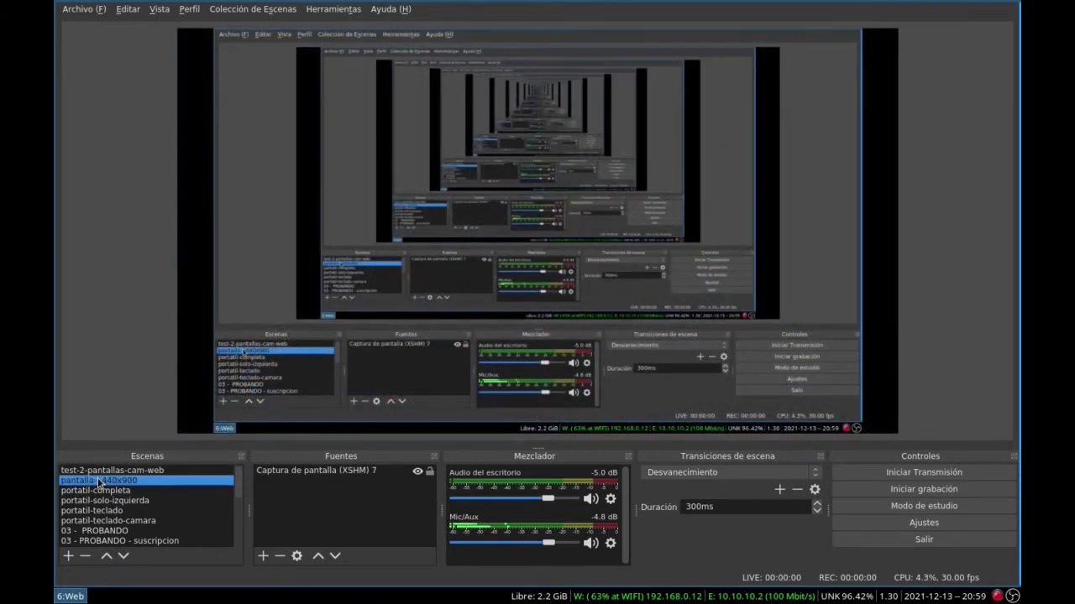
{"action": "scroll", "coordinate": [99, 482], "scroll_direction": "down", "scroll_amount": 1}
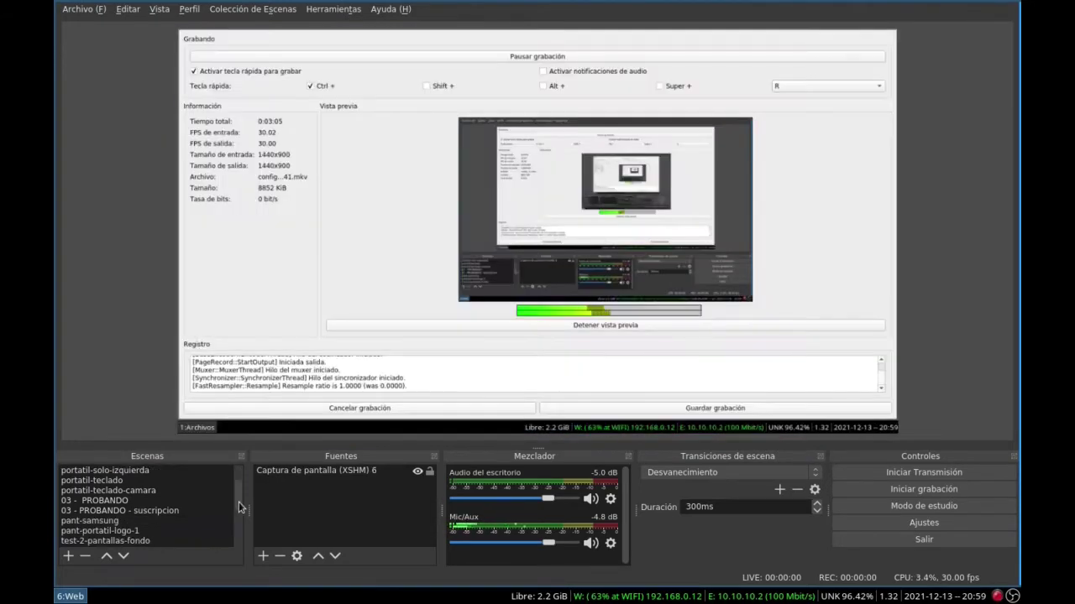
{"action": "left_click", "coordinate": [83, 513]}
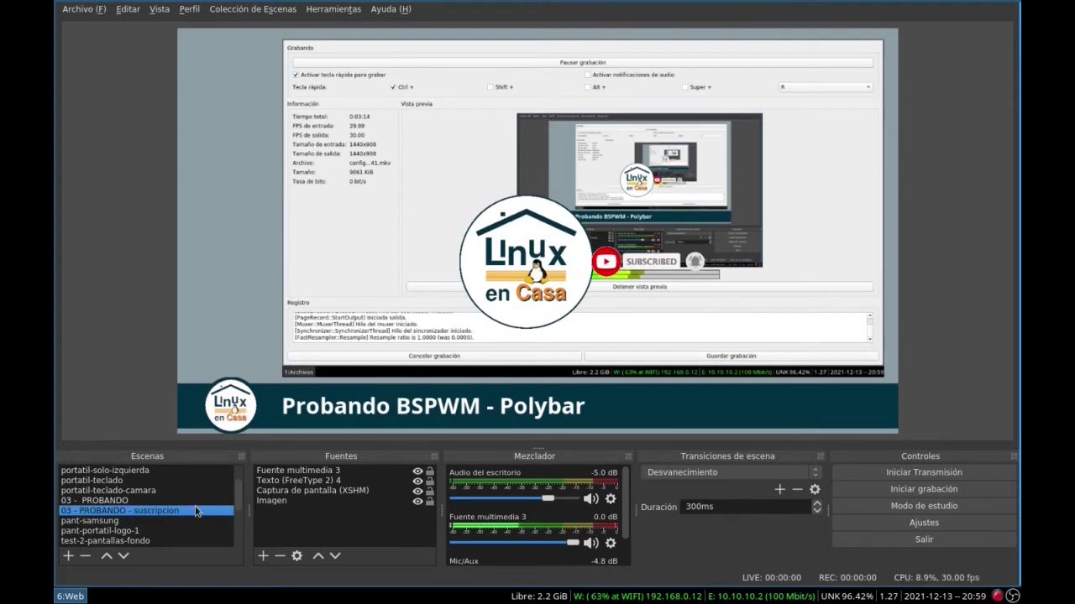
{"action": "left_click_drag", "start_coordinate": [240, 504], "coordinate": [240, 529]}
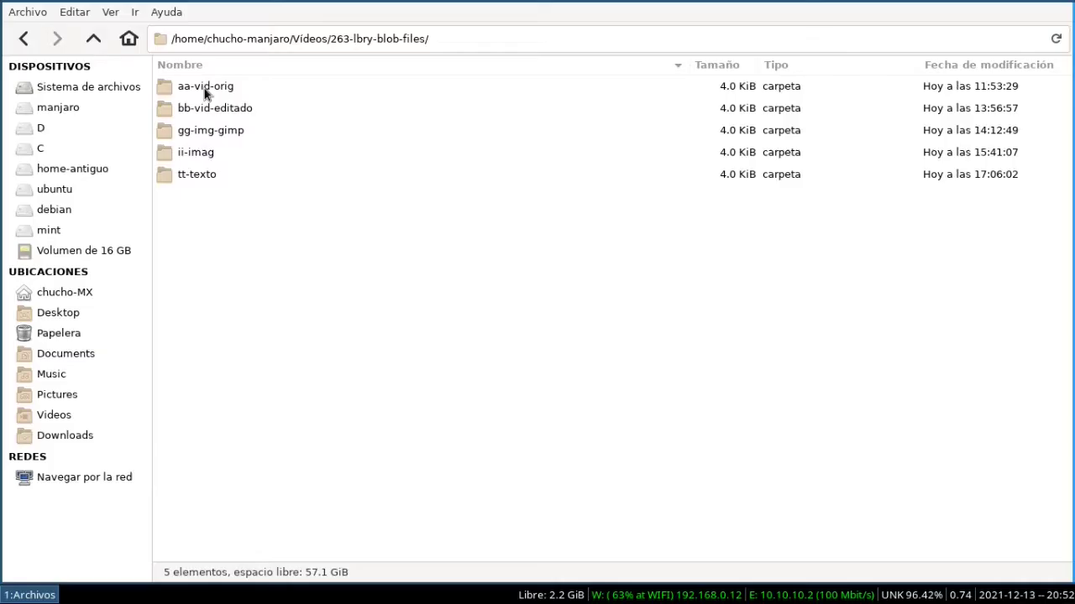
{"action": "double_click", "coordinate": [204, 88]}
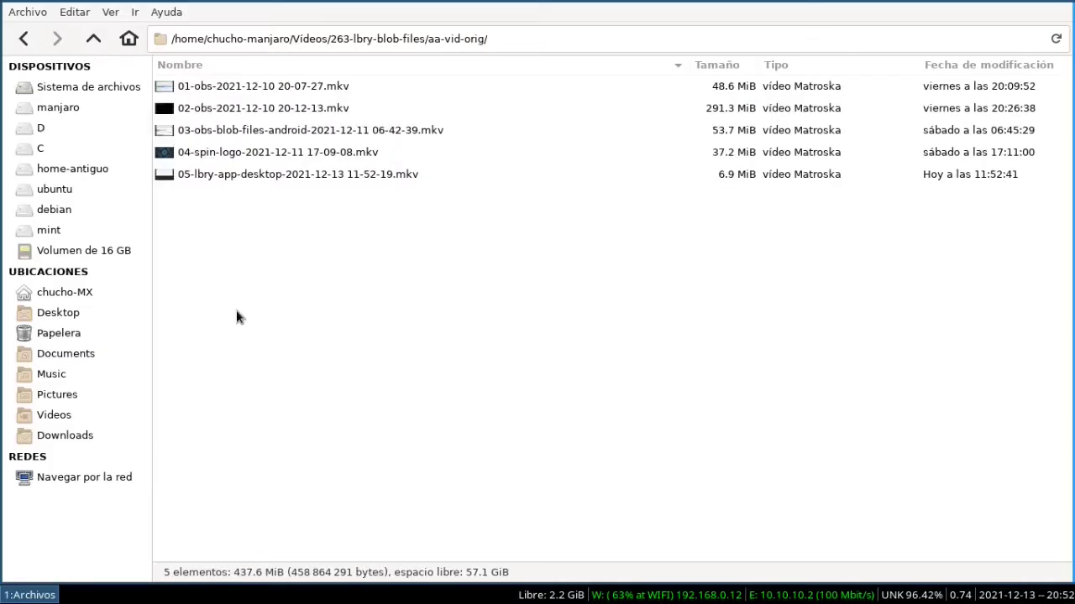
{"action": "left_click", "coordinate": [251, 87]}
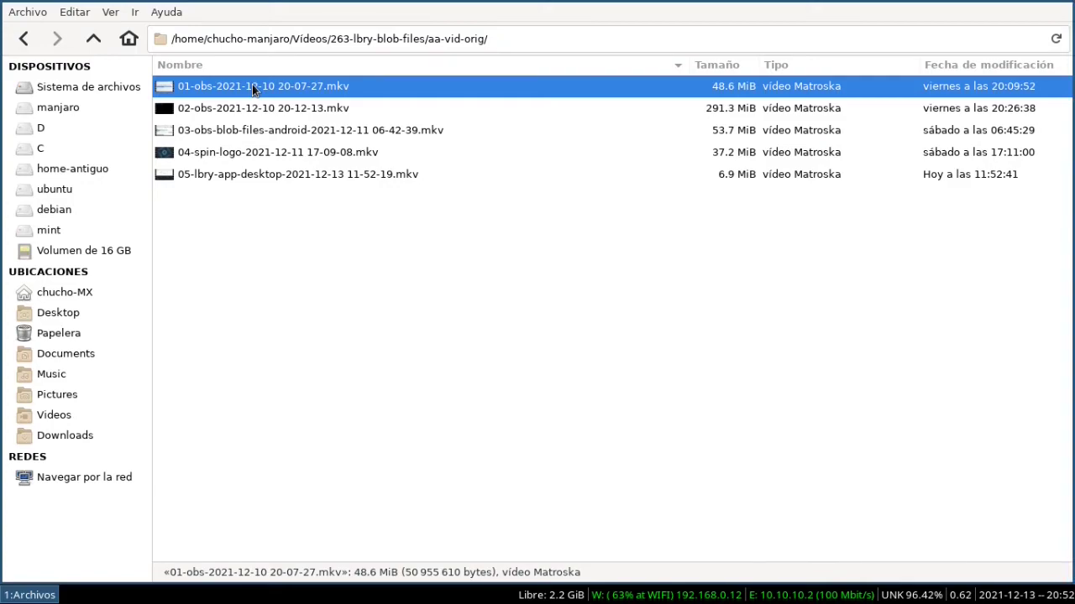
{"action": "double_click", "coordinate": [252, 86]}
{"action": "left_click_drag", "start_coordinate": [57, 546], "coordinate": [355, 570]}
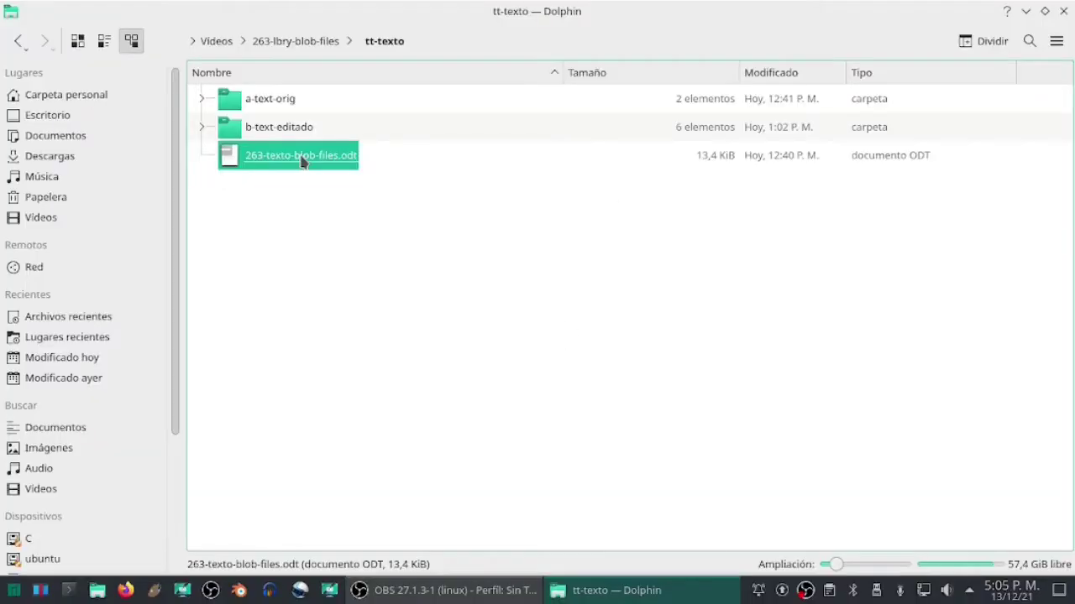
- Open 263-texto-blob-files.odt from the tt-texto folder in LibreOffice Writer and read through the script to its end
{"action": "double_click", "coordinate": [302, 158]}
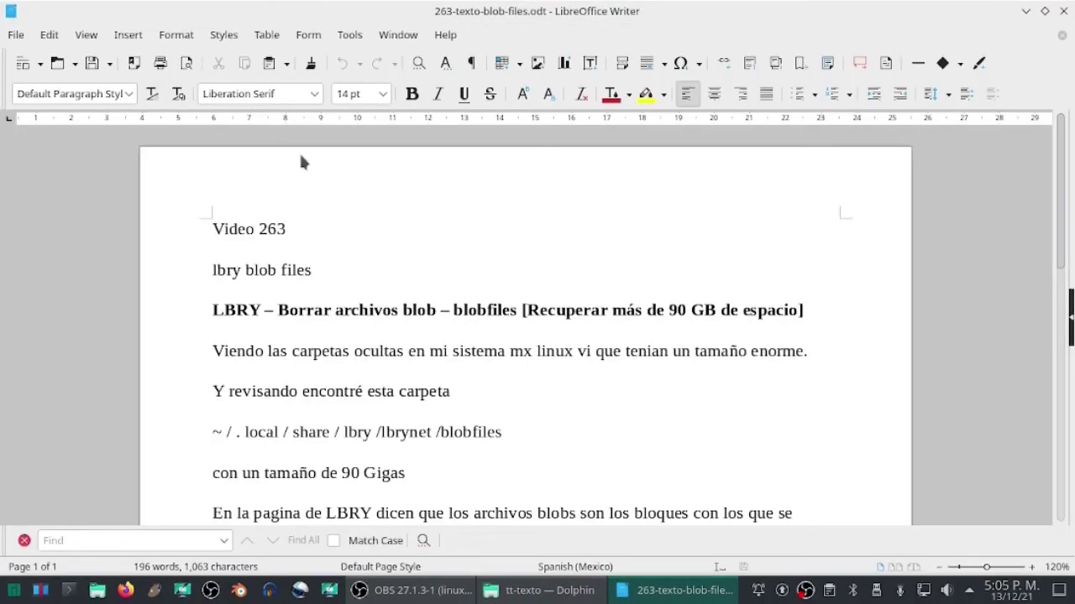
{"action": "scroll", "coordinate": [417, 291], "scroll_direction": "down", "scroll_amount": 5}
{"action": "scroll", "coordinate": [417, 291], "scroll_direction": "down", "scroll_amount": 6}
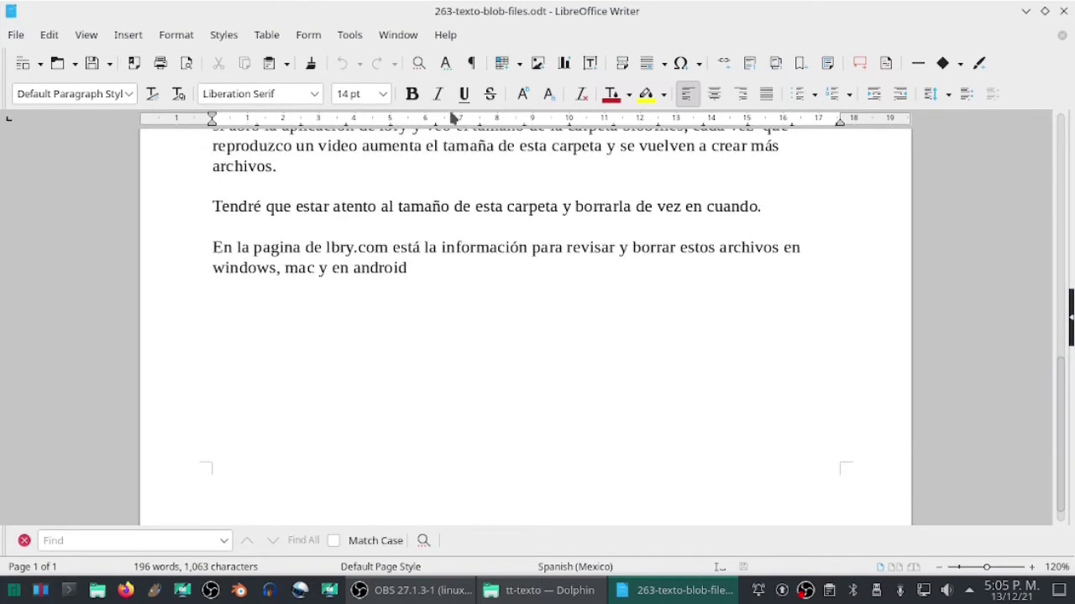
- View the LibreOffice version information and close it
{"action": "left_click", "coordinate": [445, 34]}
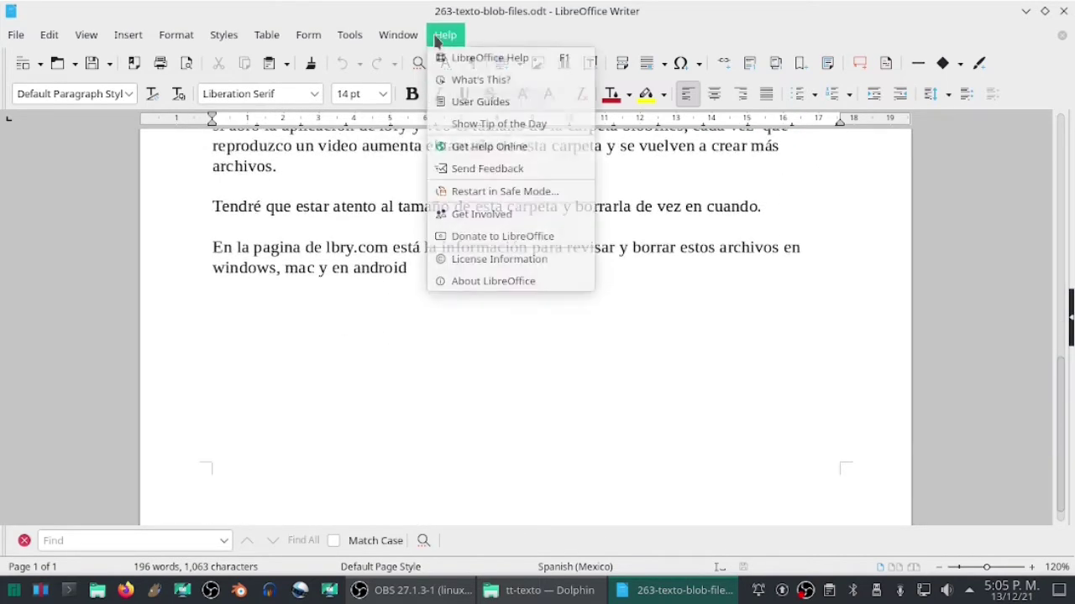
{"action": "left_click", "coordinate": [465, 283]}
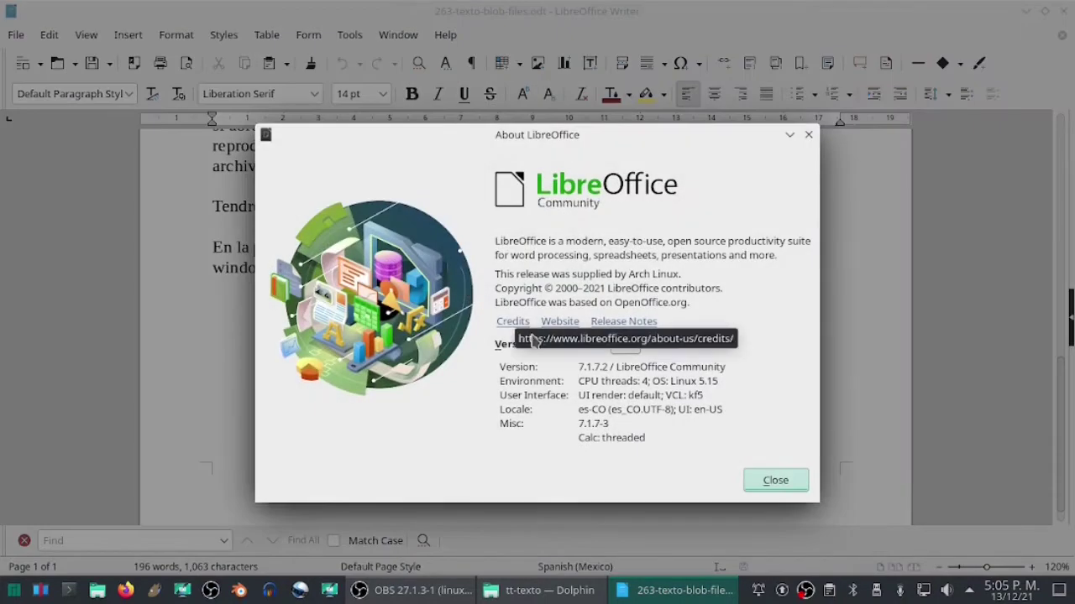
{"action": "left_click", "coordinate": [766, 483]}
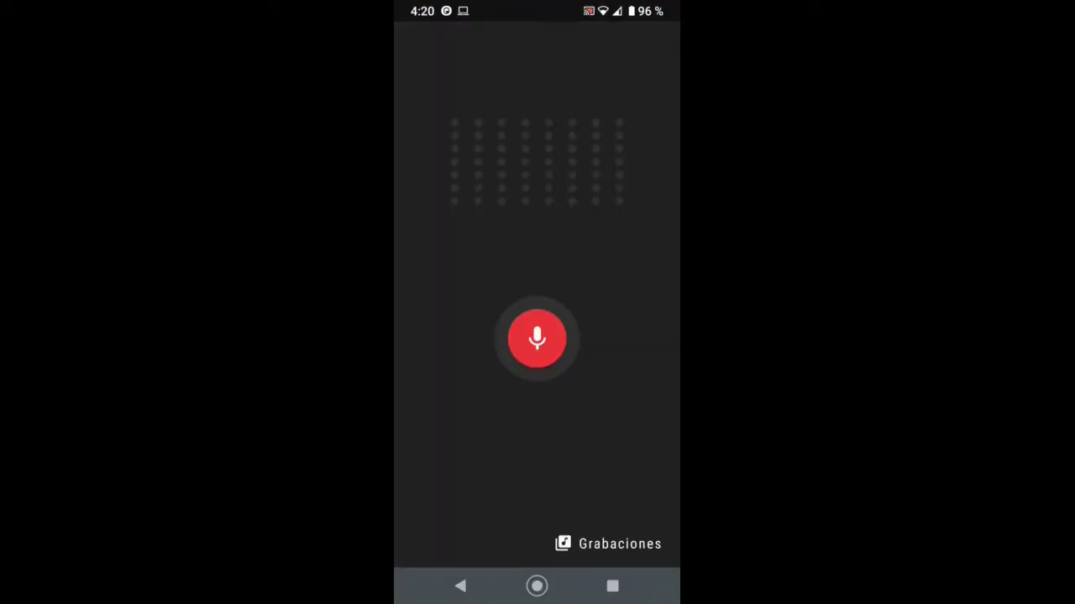
- In the phone's Smart Recorder app, view the application information and close it
{"action": "left_click", "coordinate": [662, 43]}
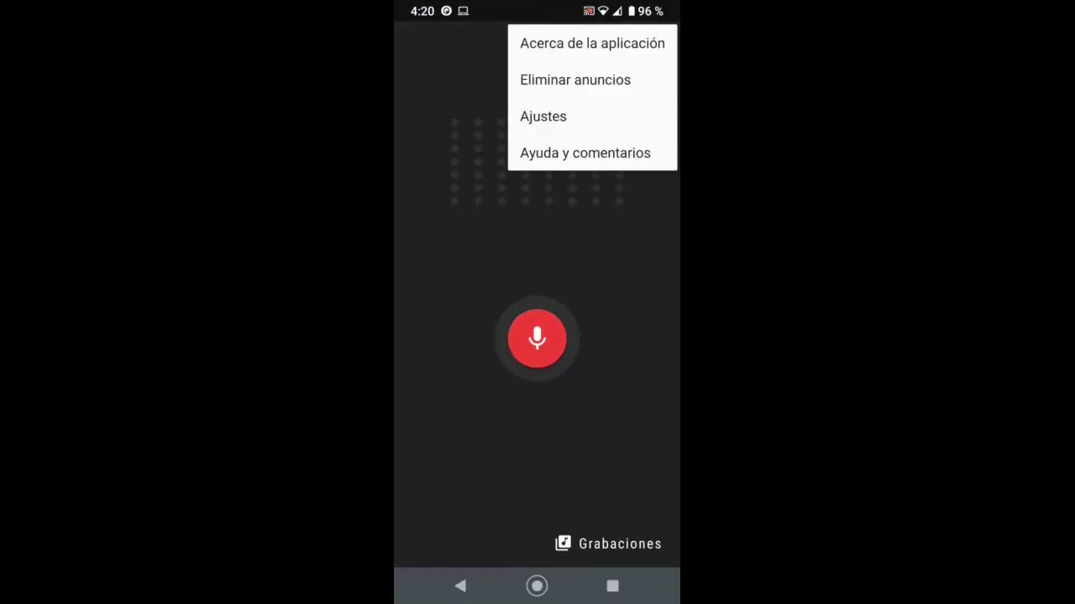
{"action": "left_click", "coordinate": [591, 43]}
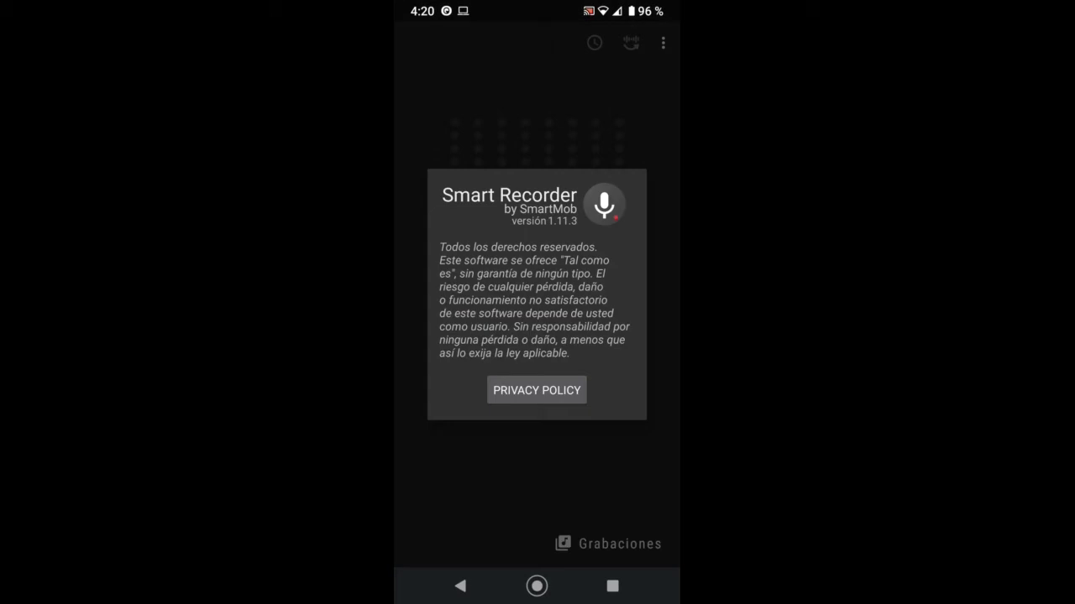
{"action": "key", "text": "Escape"}
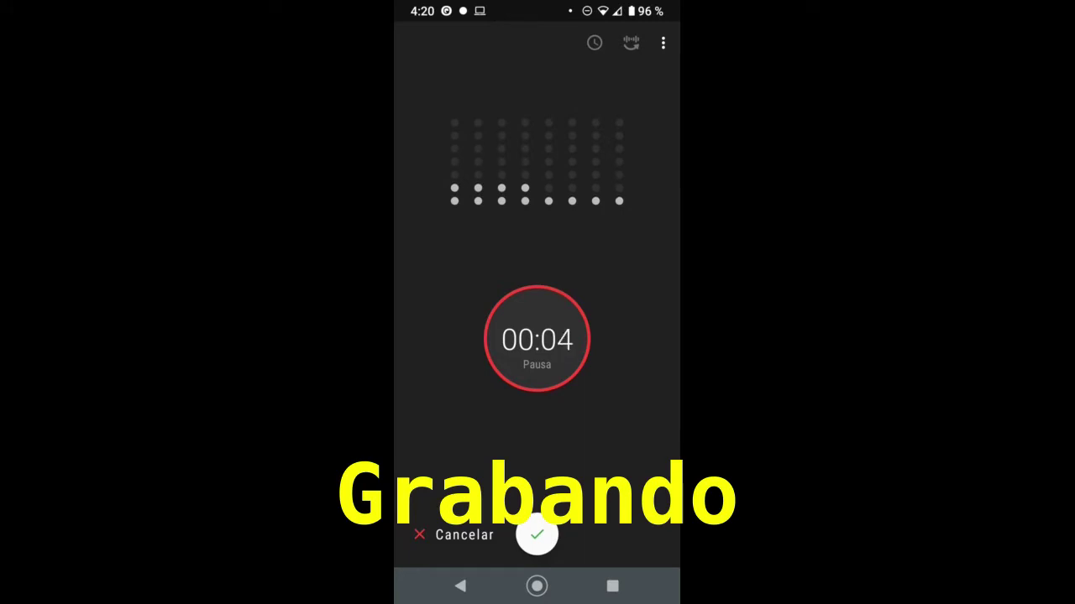
- Finish and save the short voice recording, play it back, and return to the recorder's main screen
{"action": "left_click", "coordinate": [538, 535]}
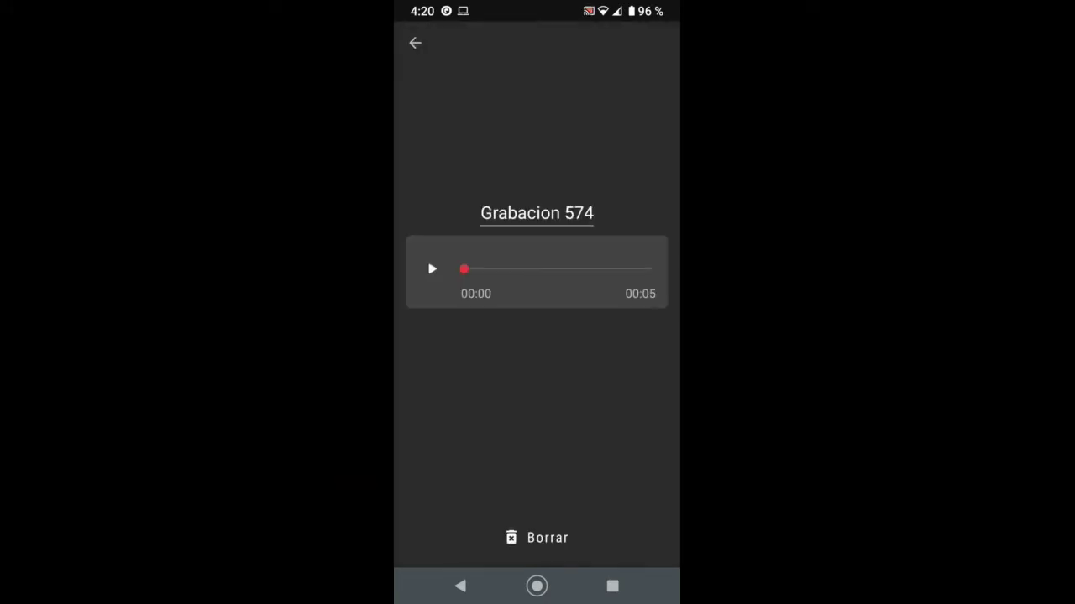
{"action": "left_click", "coordinate": [431, 268]}
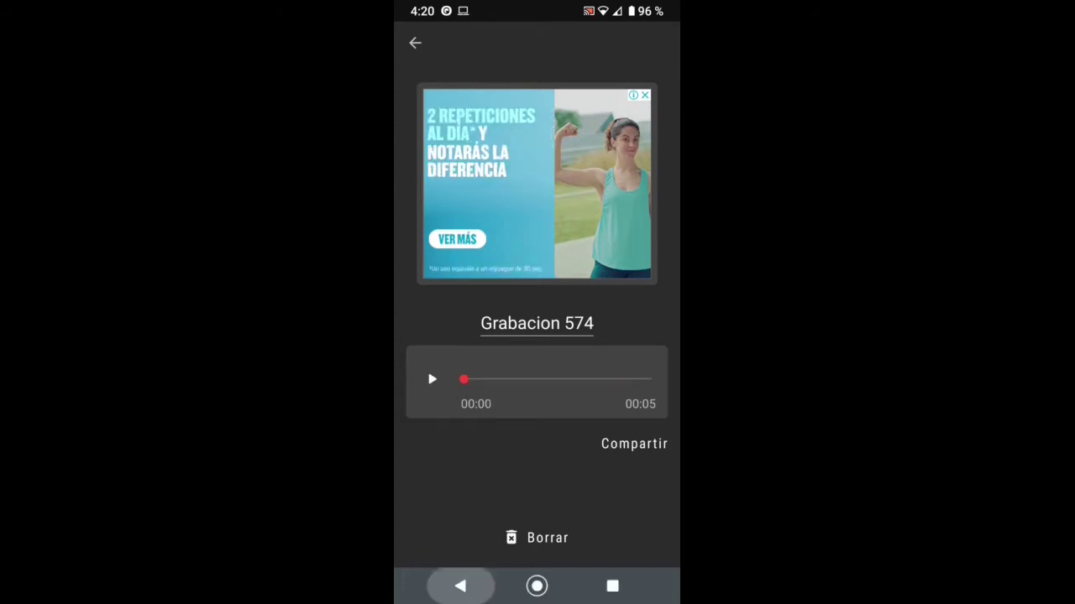
{"action": "key", "text": "Escape"}
- Look through the recorder's settings, including the microphone adjustment (Ajuste de micrófono), and open the list of recordings
{"action": "left_click", "coordinate": [663, 43]}
{"action": "left_click", "coordinate": [570, 115]}
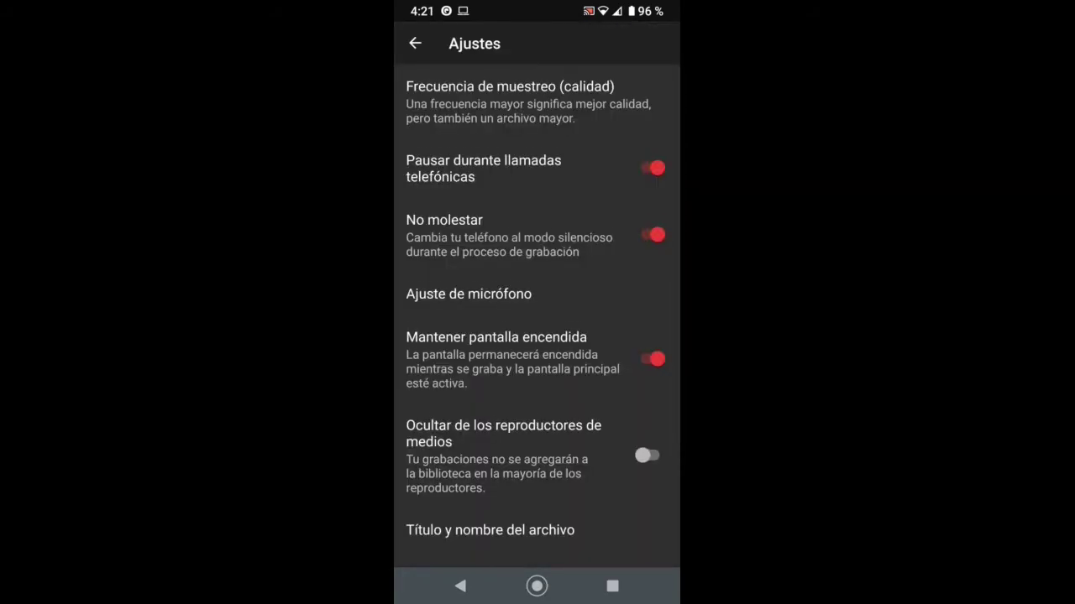
{"action": "scroll", "coordinate": [537, 319], "scroll_direction": "down", "scroll_amount": 4}
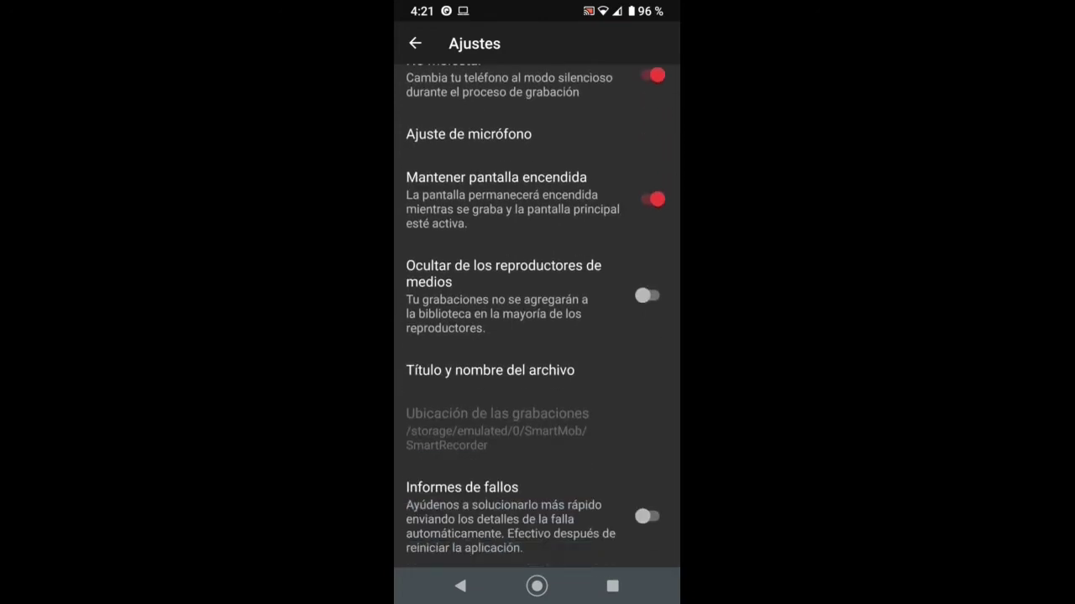
{"action": "scroll", "coordinate": [537, 319], "scroll_direction": "up", "scroll_amount": 4}
{"action": "left_click", "coordinate": [468, 290]}
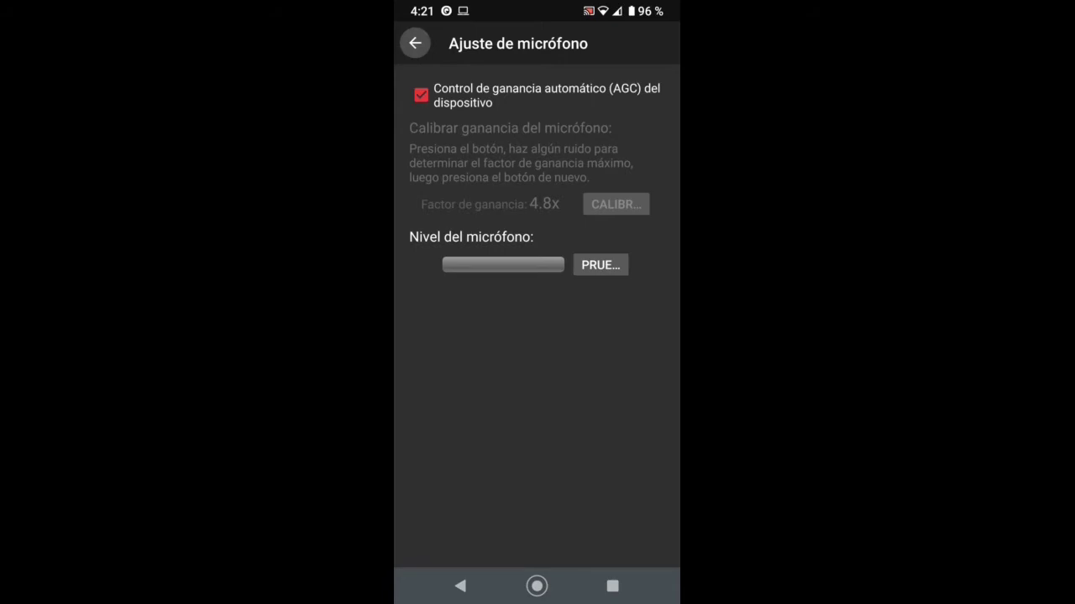
{"action": "left_click", "coordinate": [415, 43]}
{"action": "left_click", "coordinate": [460, 586]}
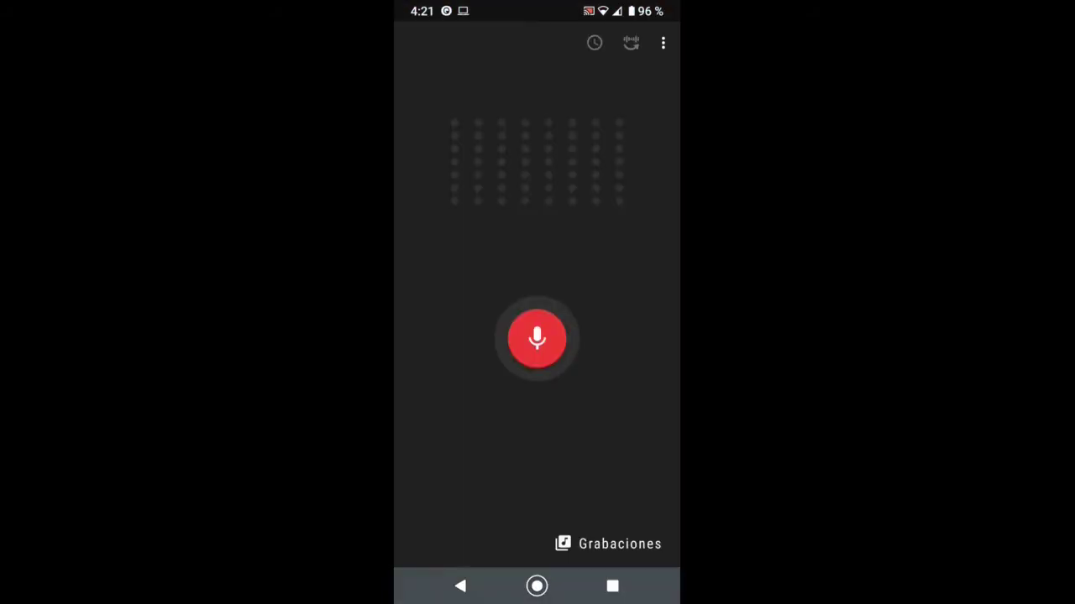
{"action": "left_click", "coordinate": [619, 542]}
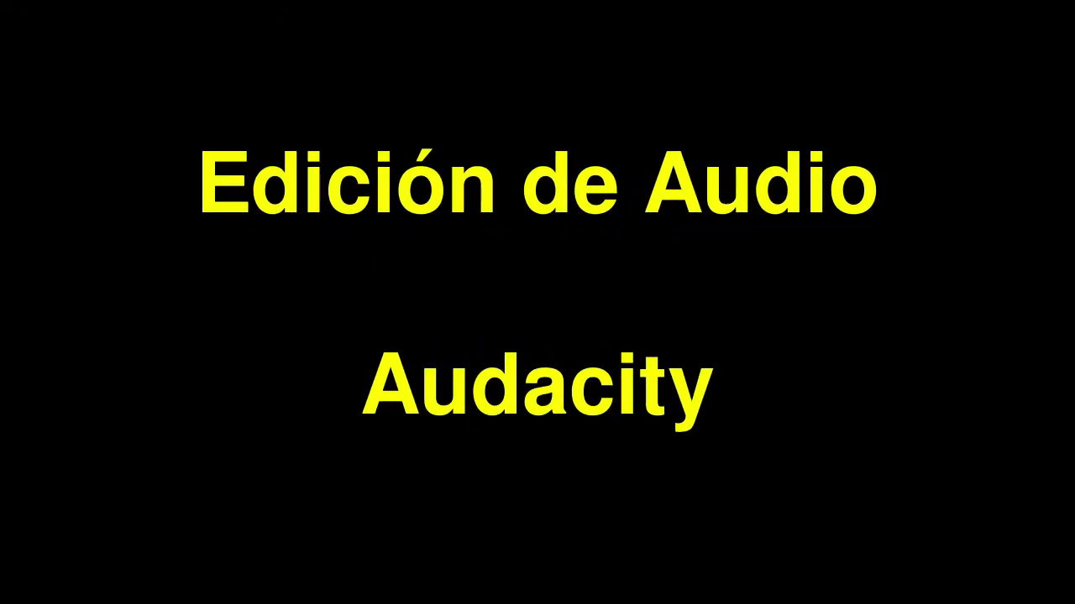
- Open Grabacion_572.wav from the a-text-orig folder in Audacity and play it from about 6 seconds
{"action": "right_click", "coordinate": [295, 109]}
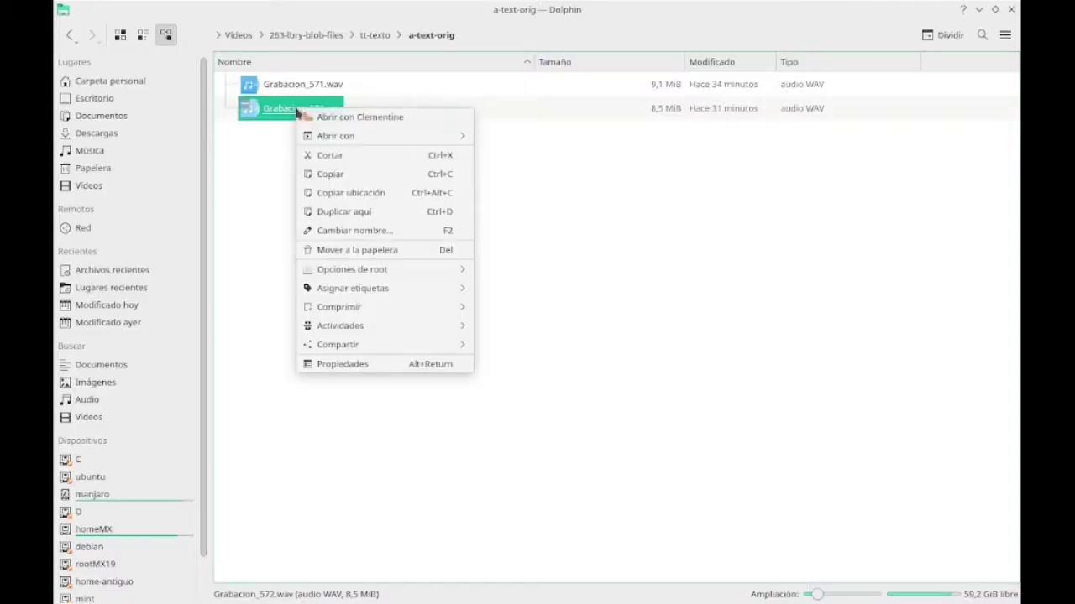
{"action": "mouse_move", "coordinate": [345, 136]}
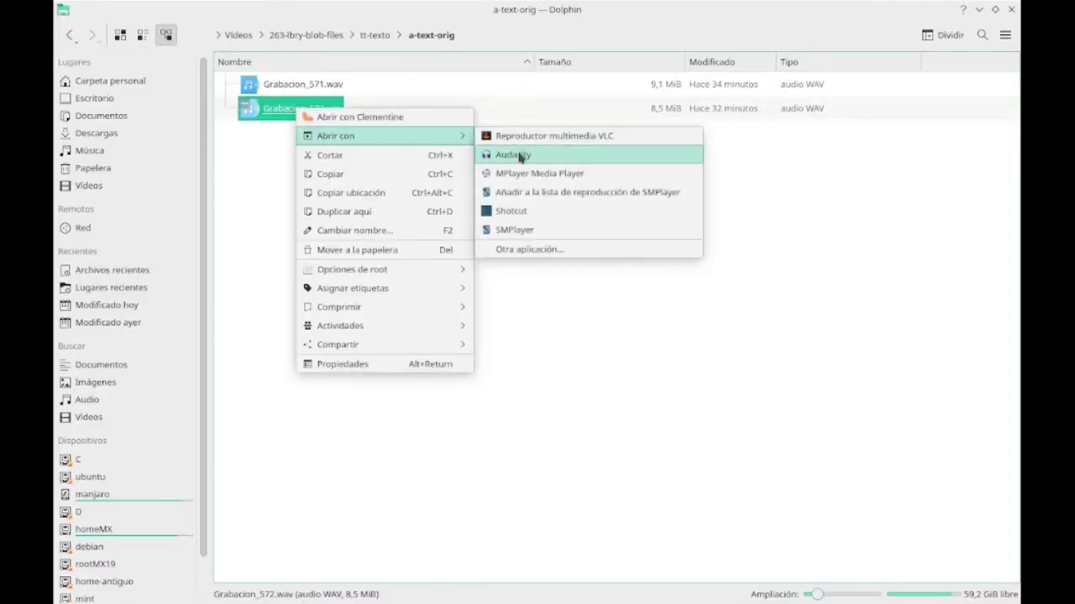
{"action": "left_click", "coordinate": [514, 155]}
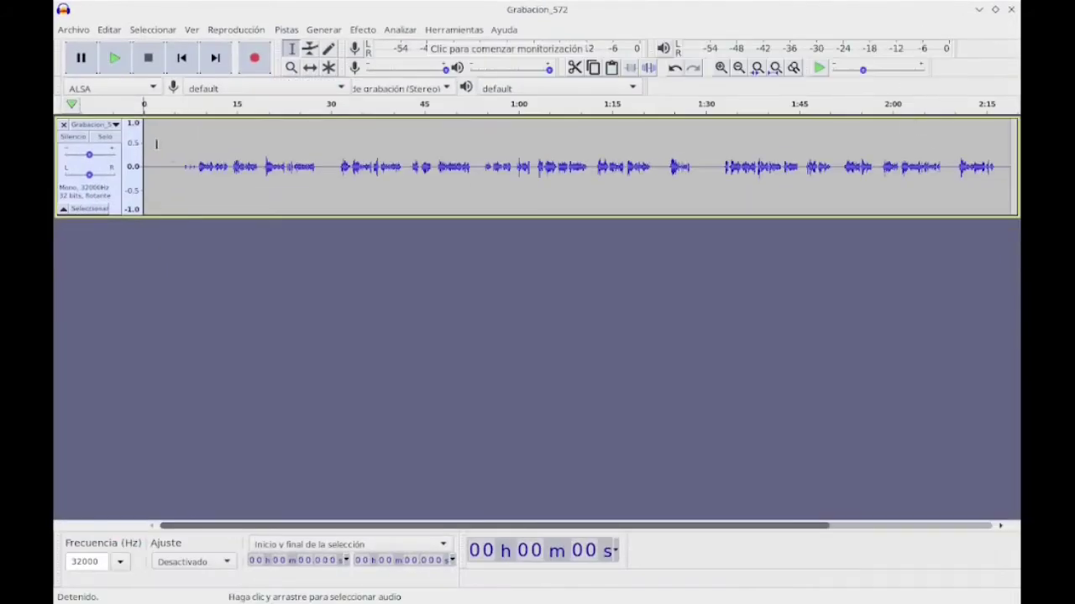
{"action": "left_click", "coordinate": [184, 143]}
{"action": "left_click", "coordinate": [114, 57]}
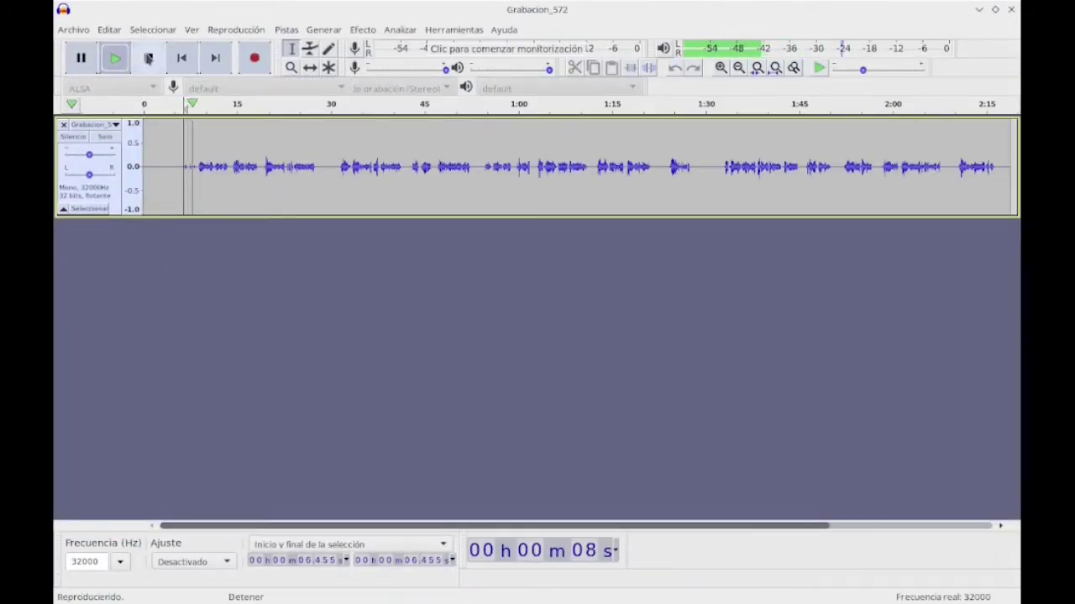
- Stop the playback and select the entire audio track
{"action": "left_click", "coordinate": [148, 57]}
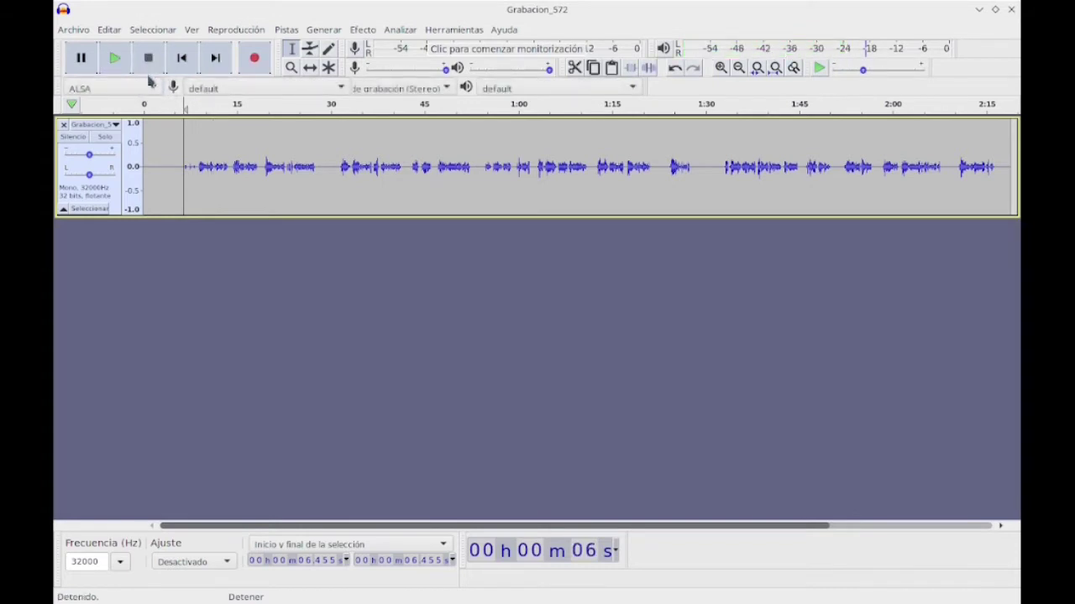
{"action": "left_click", "coordinate": [162, 168]}
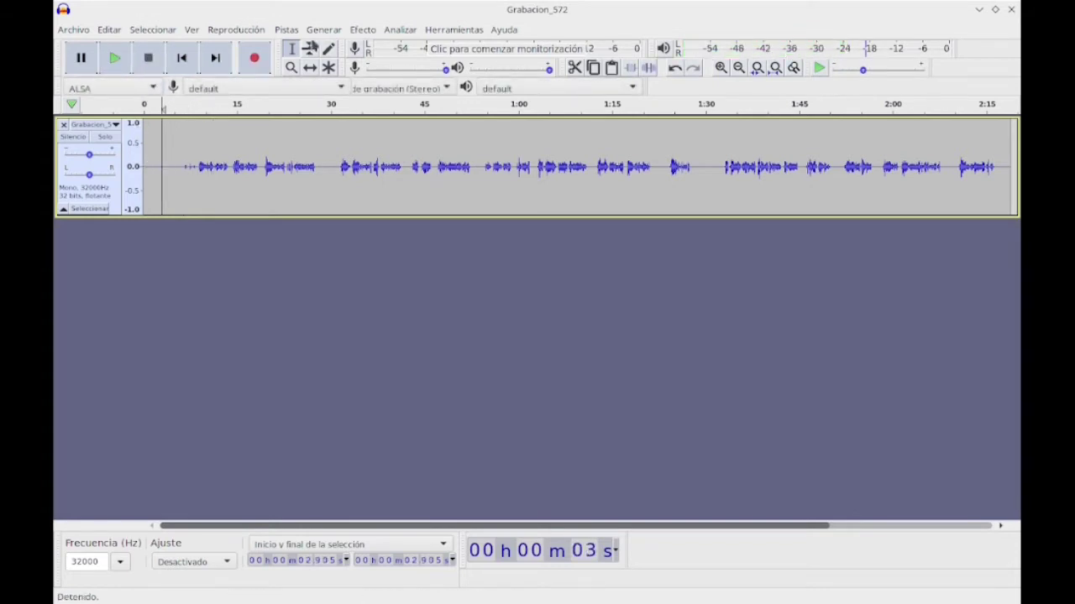
{"action": "left_click", "coordinate": [145, 31]}
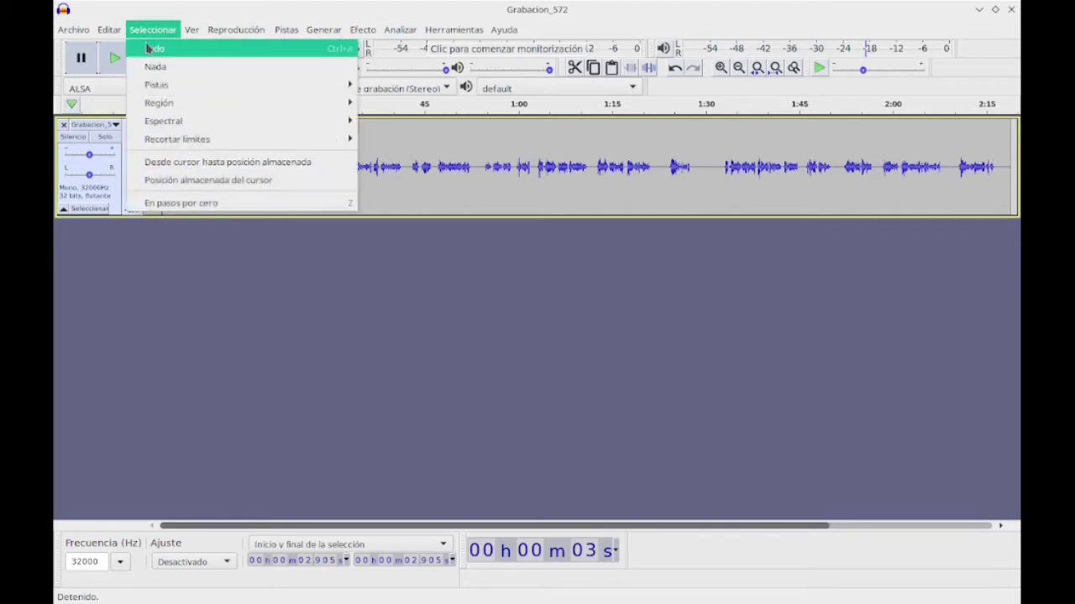
{"action": "left_click", "coordinate": [146, 45]}
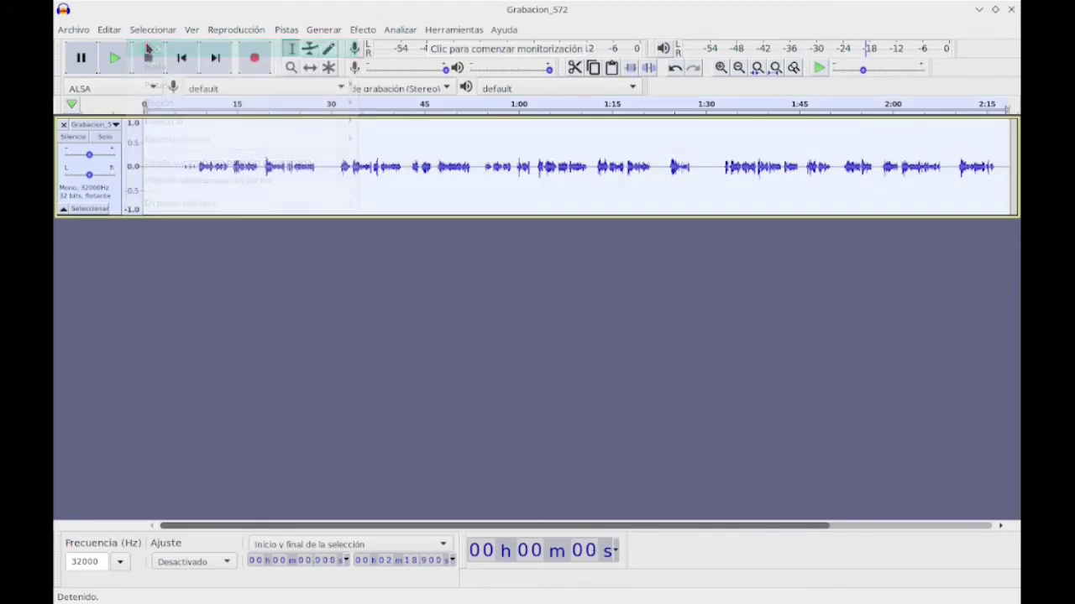
- Try Normalizar volumen on the whole track at a perceived loudness of -23 LUFS, and undo it
{"action": "left_click", "coordinate": [361, 30]}
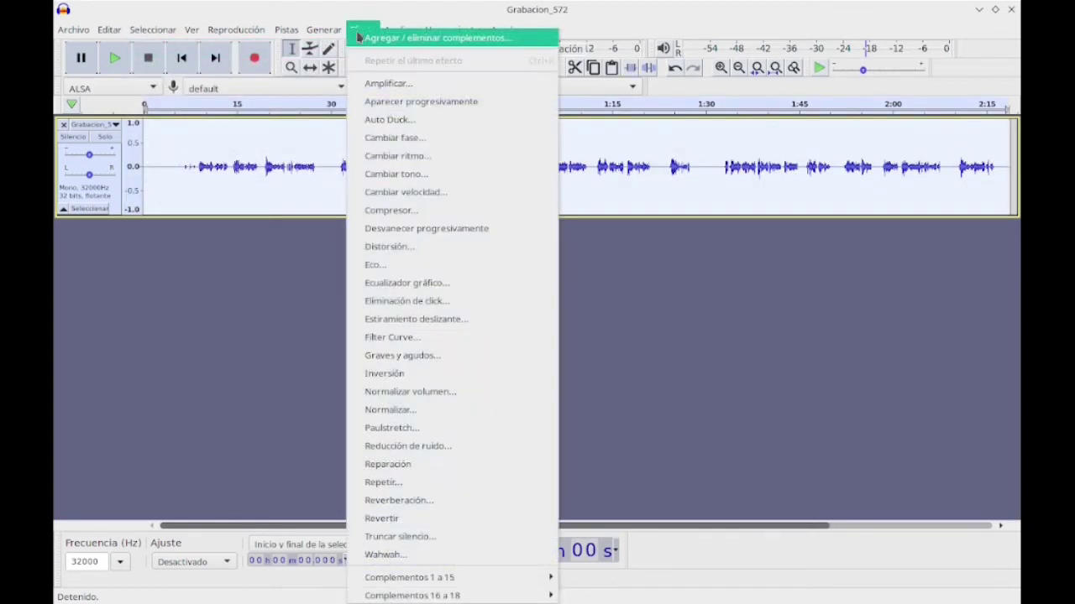
{"action": "left_click", "coordinate": [468, 396]}
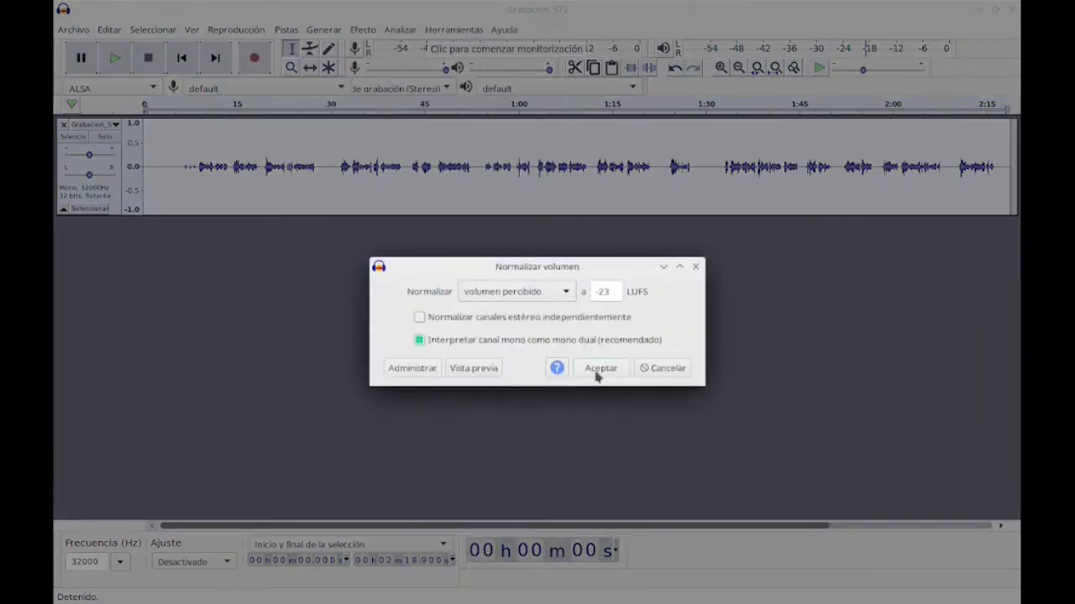
{"action": "left_click", "coordinate": [598, 369]}
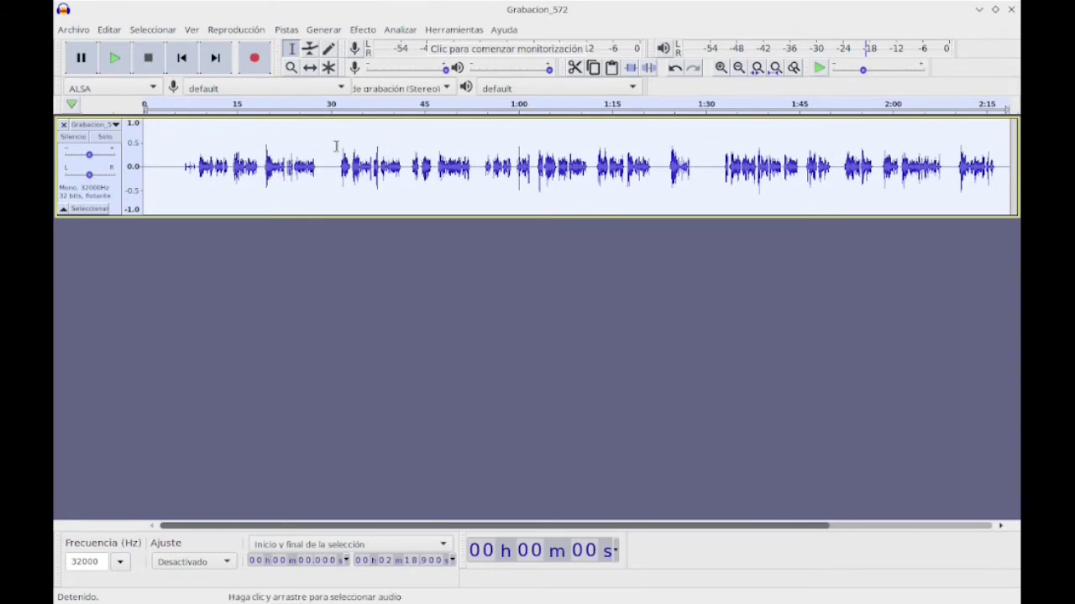
{"action": "key", "text": "ctrl+z"}
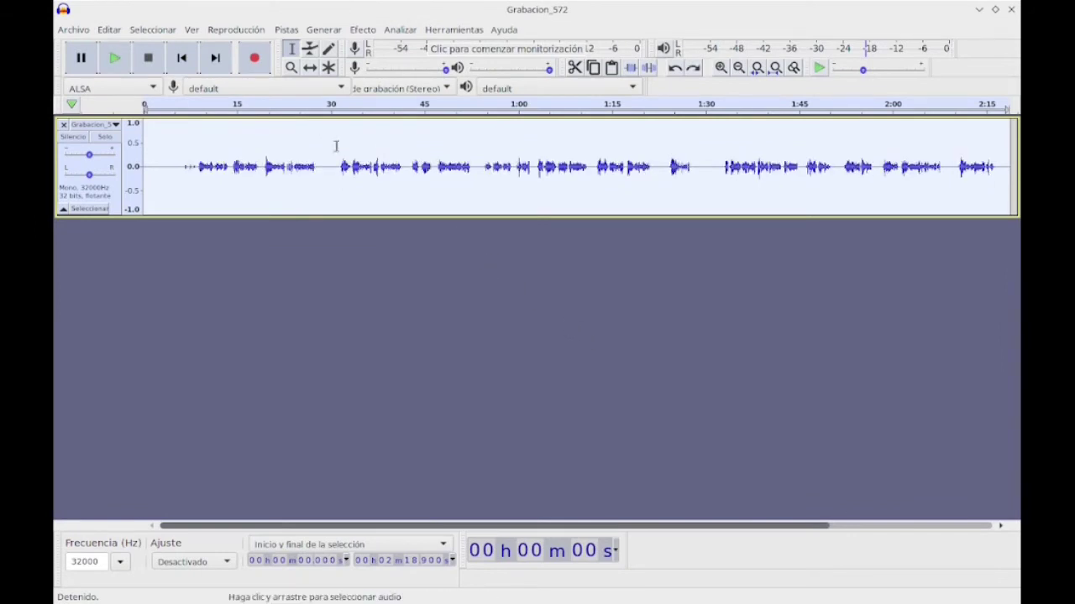
- Normalize the whole track to a peak amplitude of -1.0 dB with DC offset removal enabled
{"action": "left_click", "coordinate": [361, 31]}
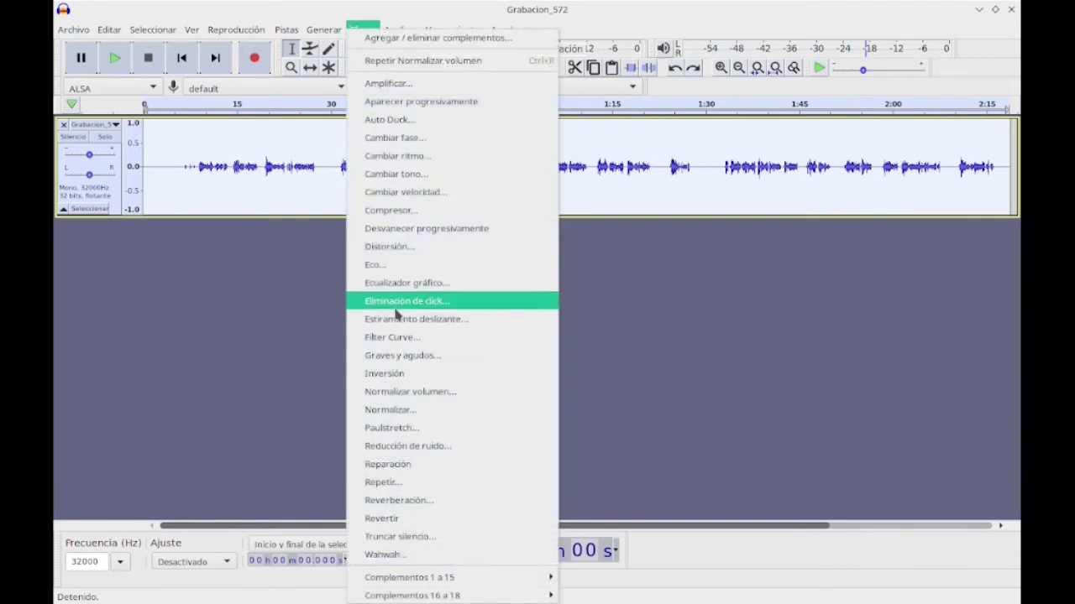
{"action": "left_click", "coordinate": [396, 410]}
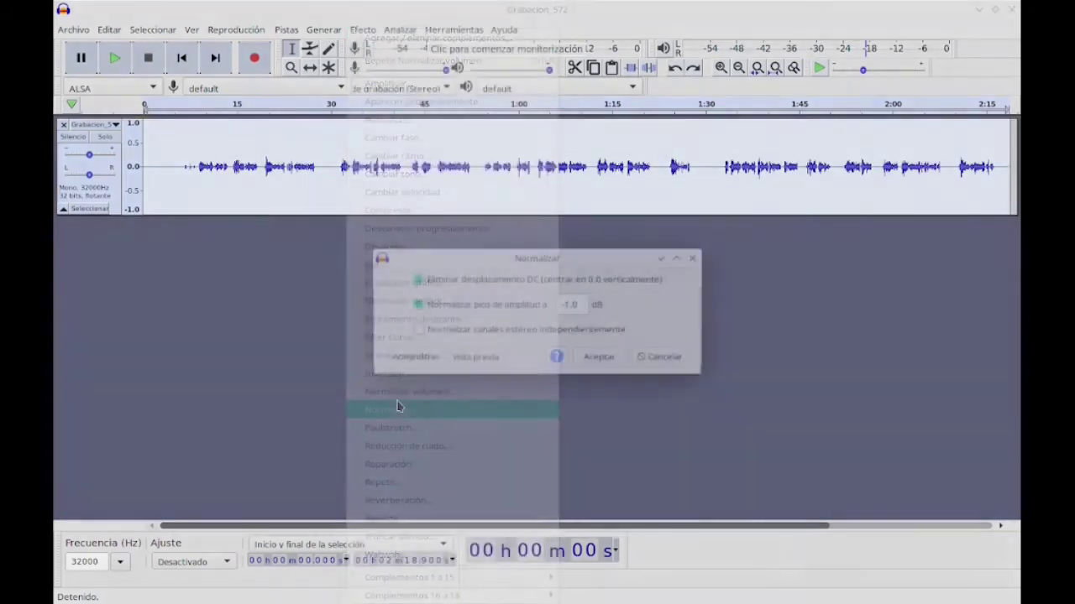
{"action": "left_click", "coordinate": [597, 363]}
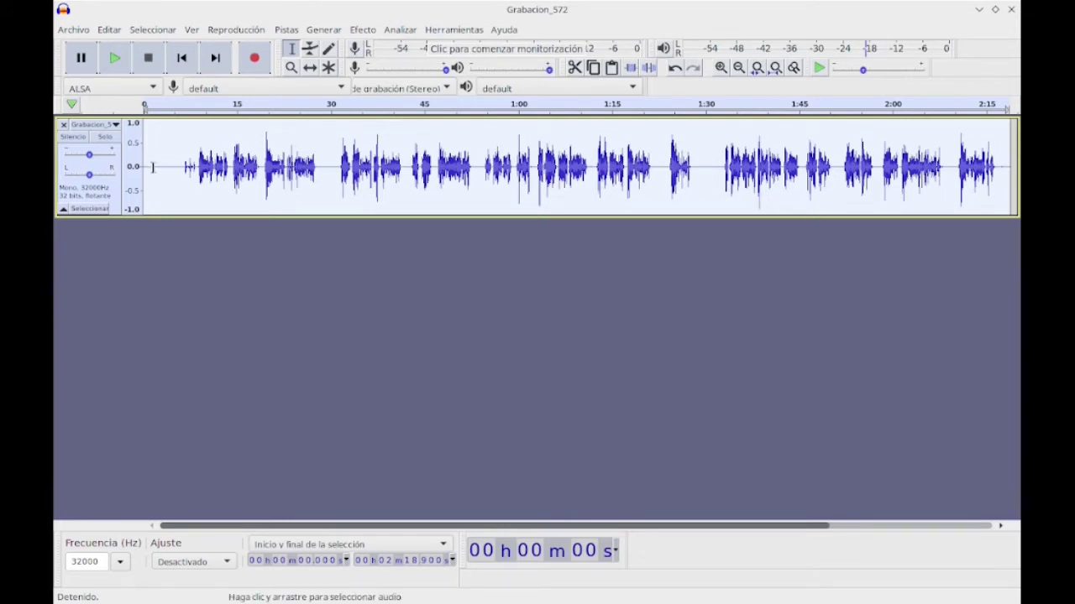
- Select the silent opening from about 0.9 to 5.4 seconds, listen to it, and capture it as the noise profile
{"action": "left_click_drag", "start_coordinate": [149, 167], "coordinate": [178, 166]}
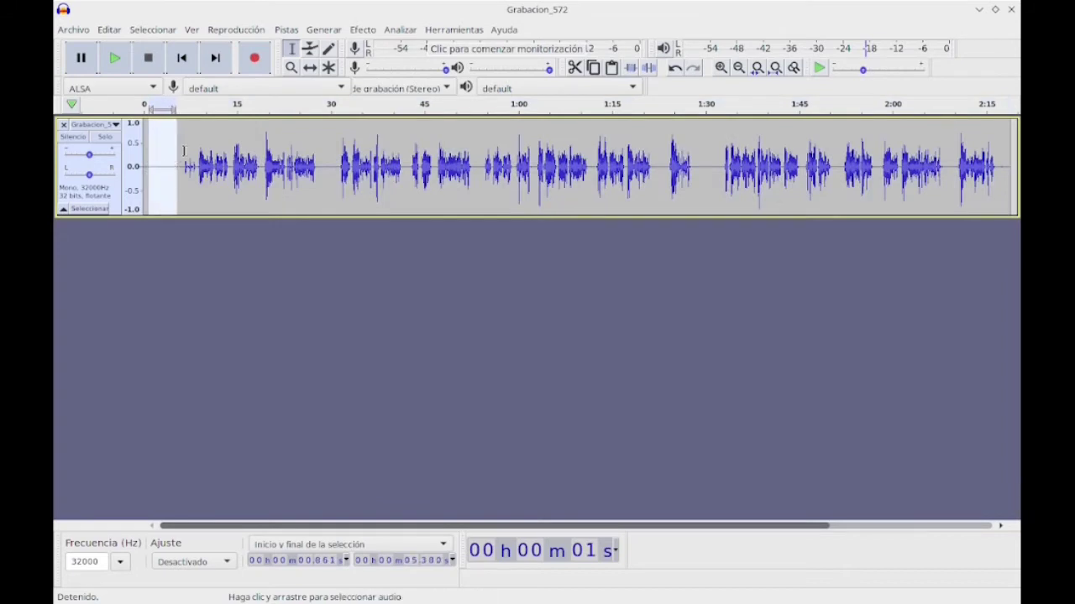
{"action": "left_click", "coordinate": [115, 59]}
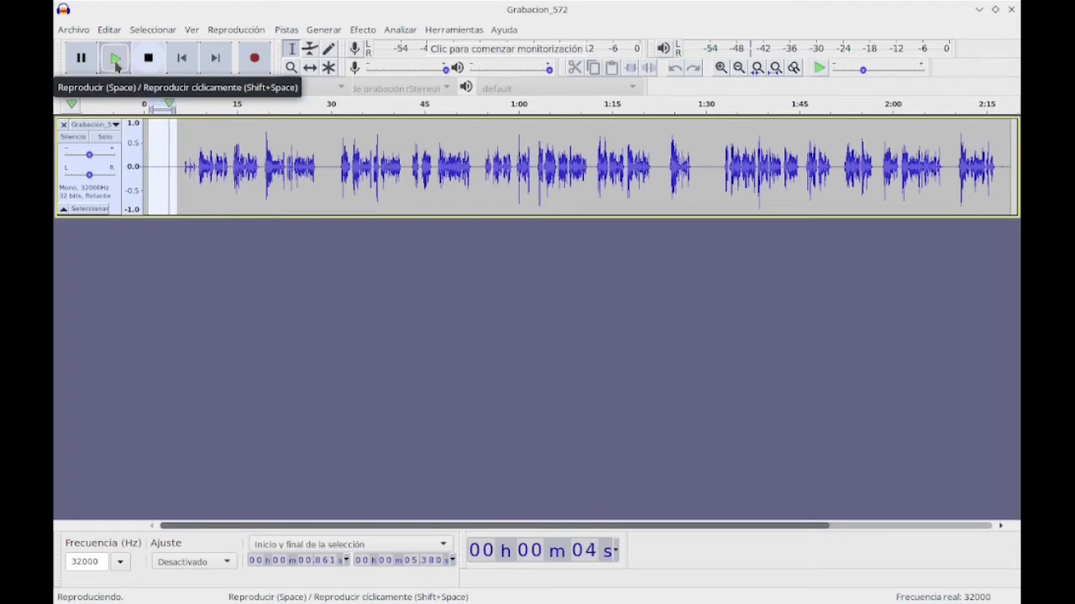
{"action": "left_click", "coordinate": [362, 30]}
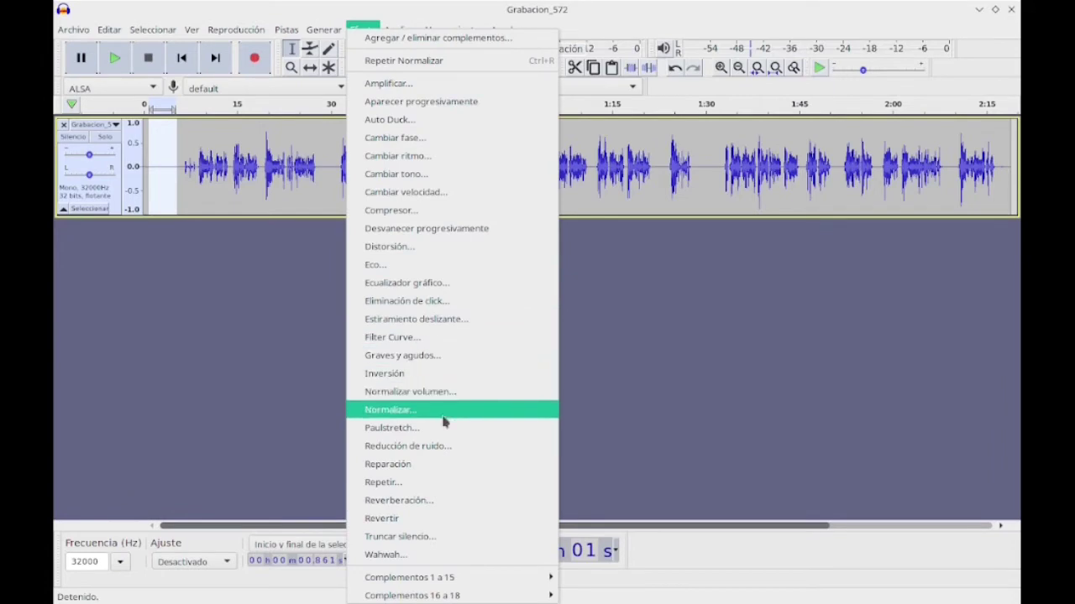
{"action": "left_click", "coordinate": [435, 452]}
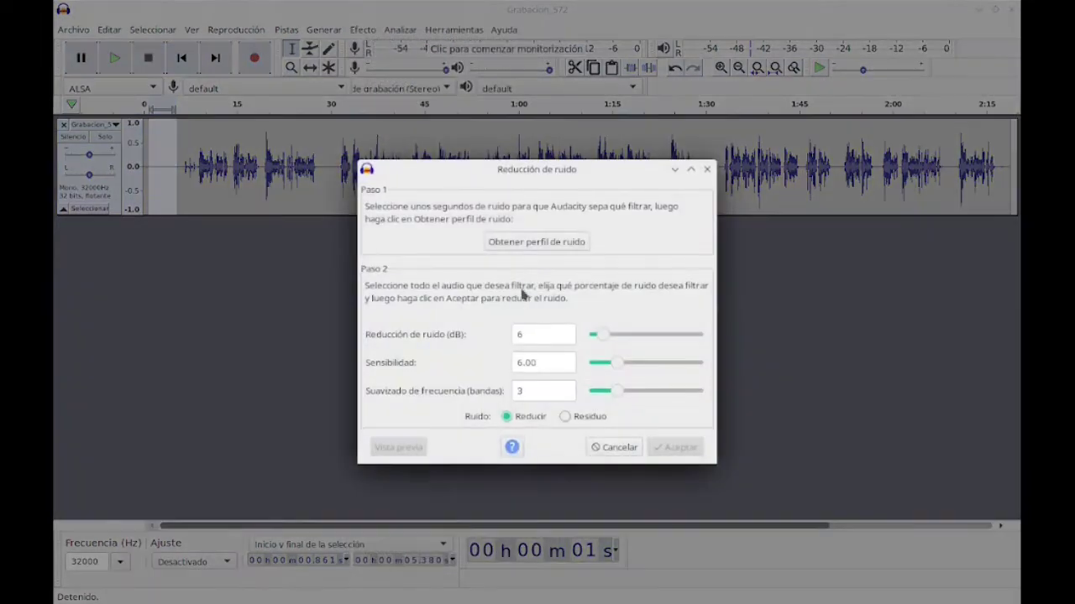
{"action": "left_click", "coordinate": [501, 242]}
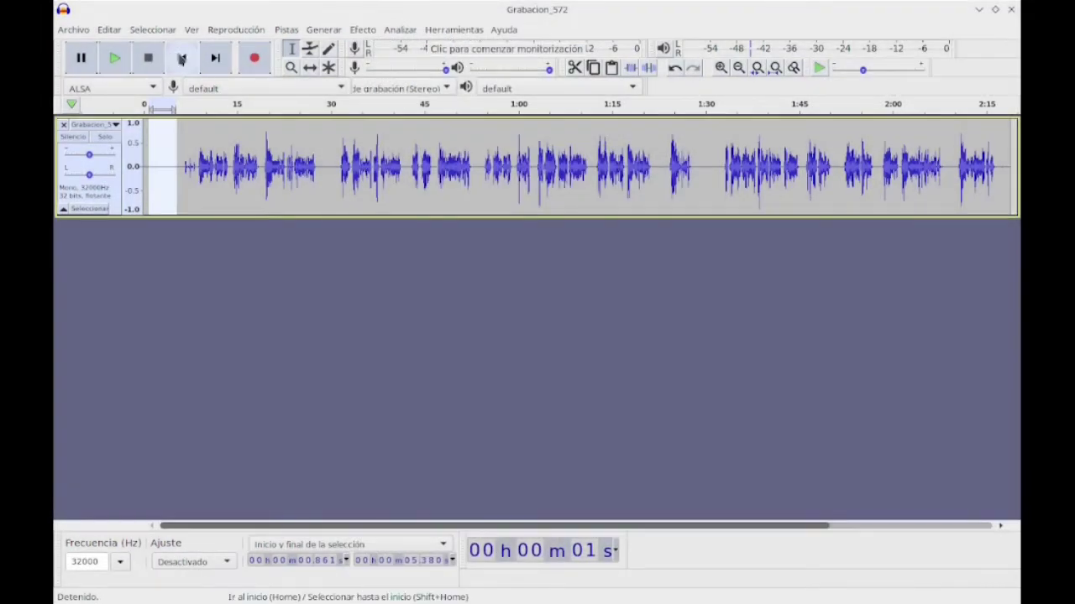
- Apply noise reduction to the entire track with 6 dB reduction, sensitivity 6.00 and 3 frequency smoothing bands
{"action": "left_click", "coordinate": [154, 30]}
{"action": "left_click", "coordinate": [202, 47]}
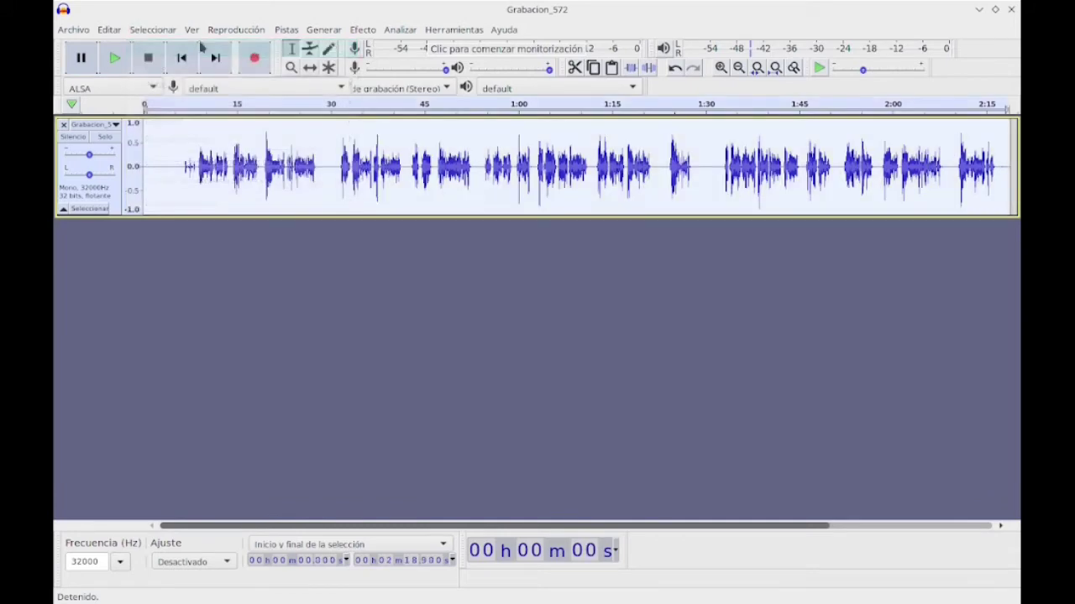
{"action": "left_click", "coordinate": [363, 30]}
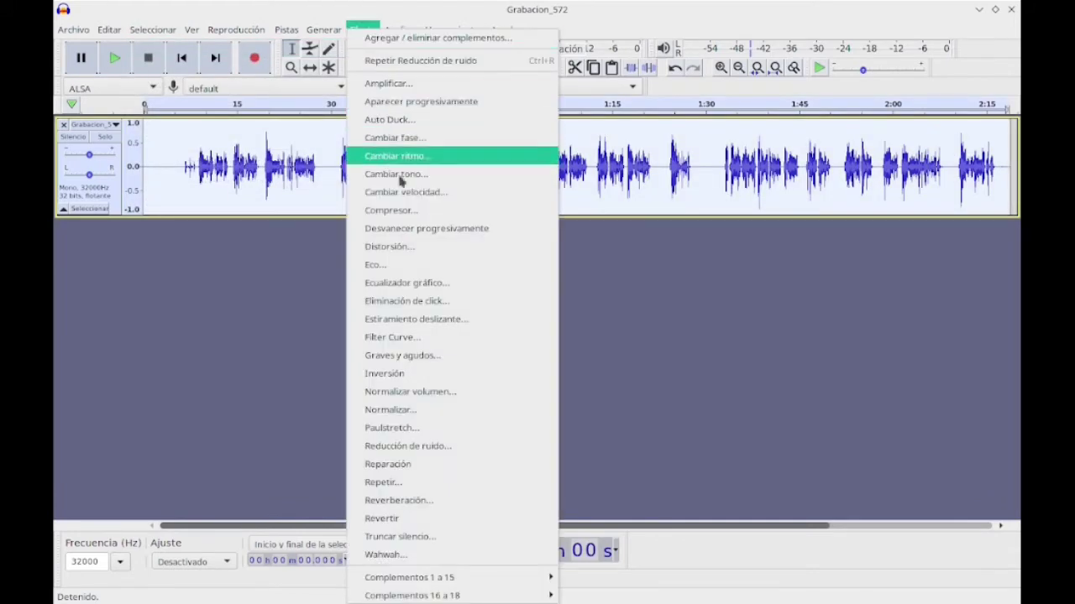
{"action": "left_click", "coordinate": [443, 446]}
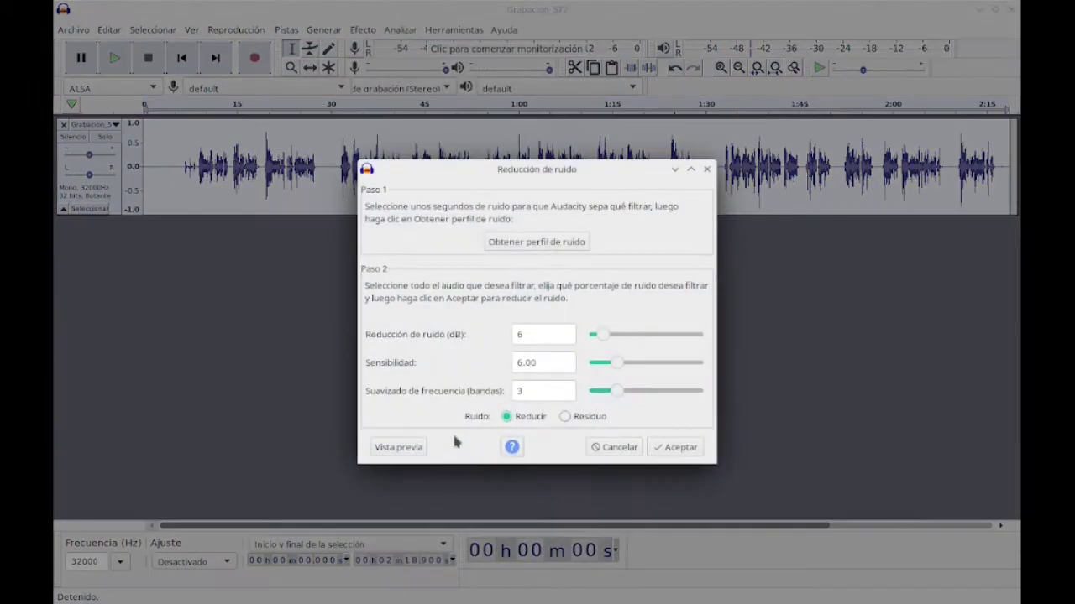
{"action": "left_click", "coordinate": [676, 448]}
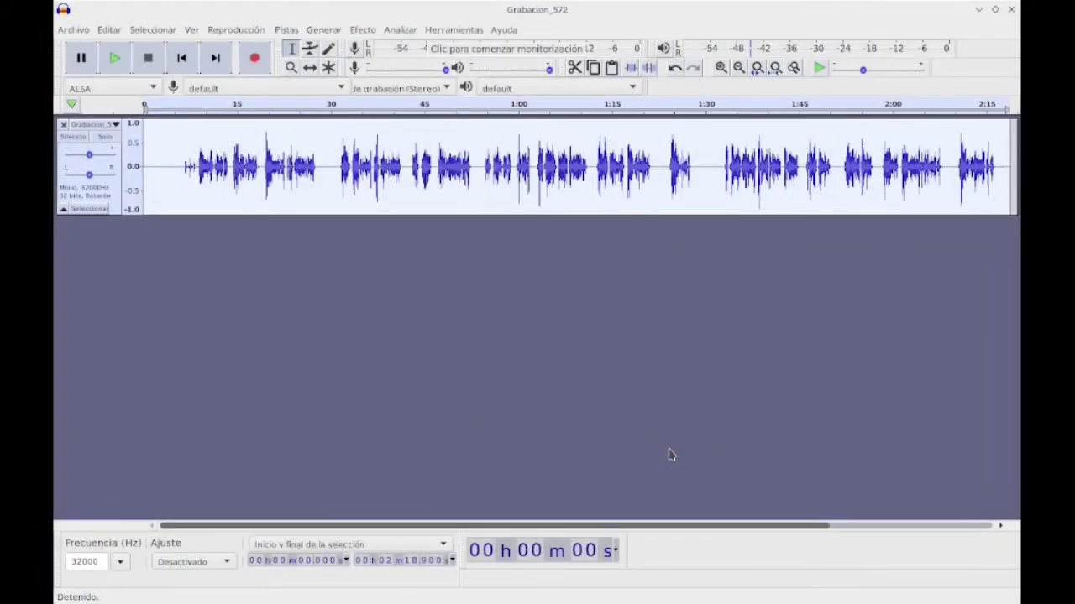
- Run noise reduction a second time on the whole track
{"action": "left_click", "coordinate": [363, 31]}
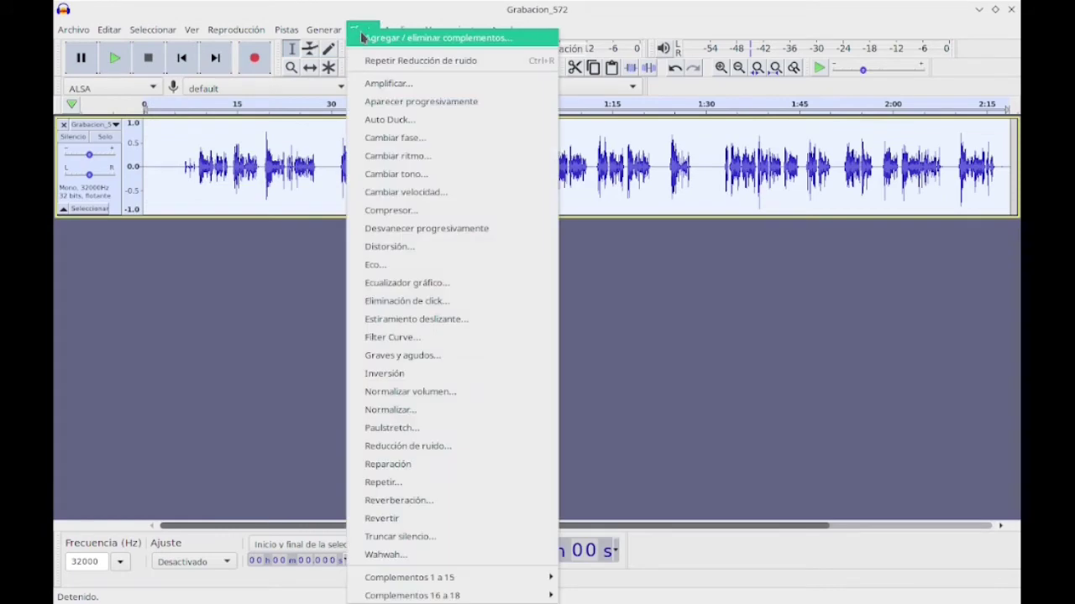
{"action": "left_click", "coordinate": [442, 447]}
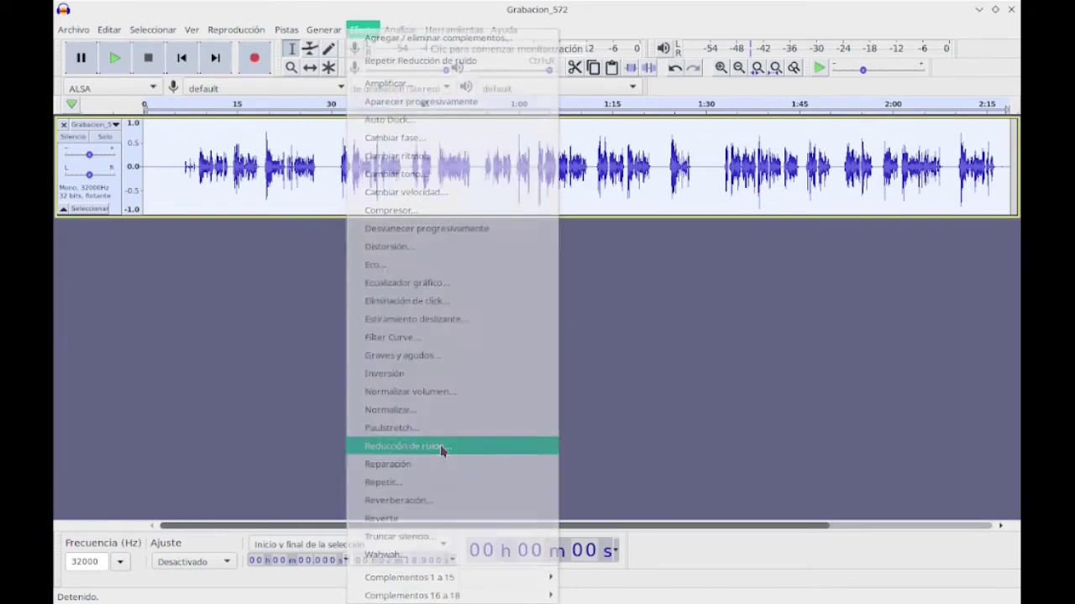
{"action": "left_click", "coordinate": [670, 449]}
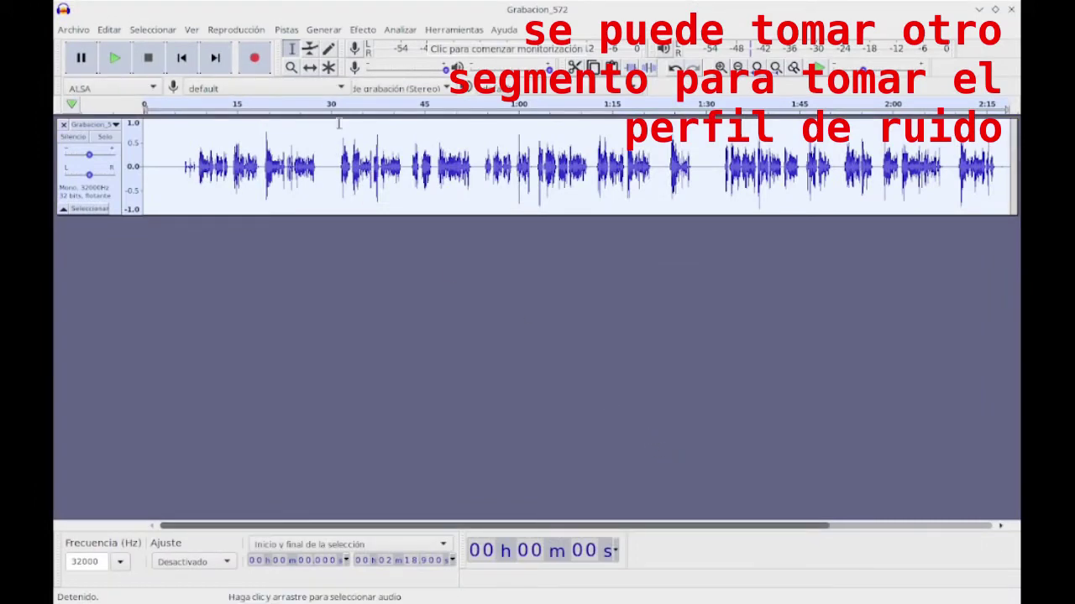
- Apply click removal to the whole track with a threshold of 200 and a maximum spike width of 20
{"action": "left_click", "coordinate": [367, 30]}
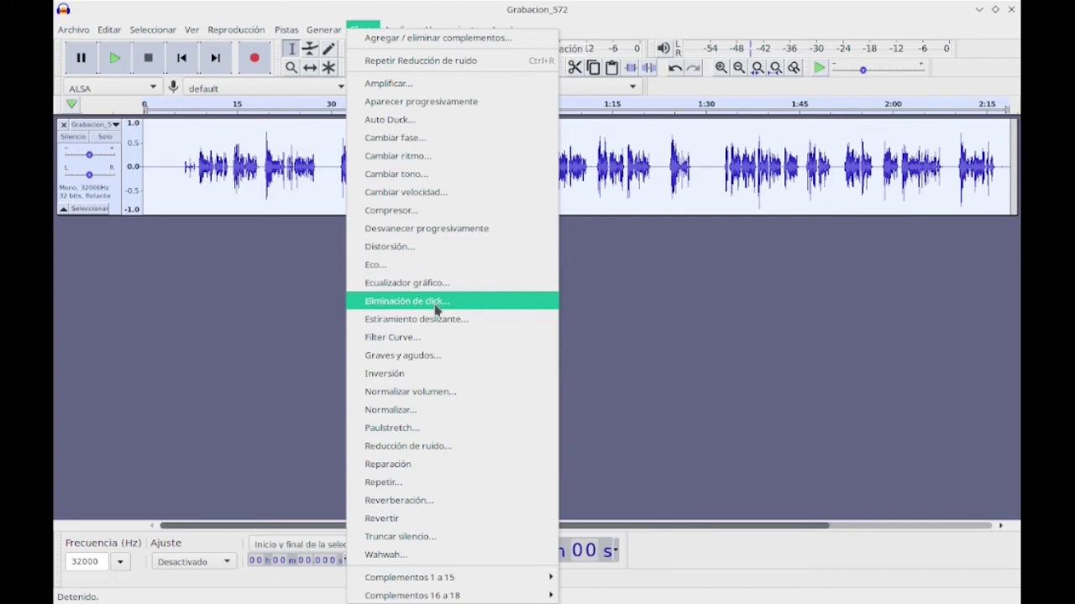
{"action": "left_click", "coordinate": [436, 301]}
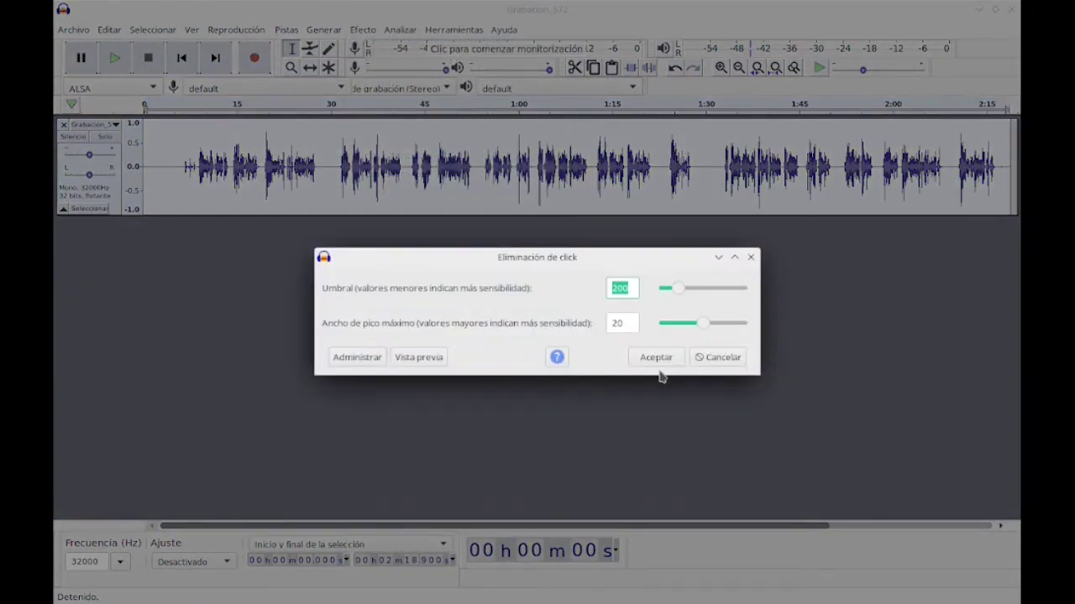
{"action": "left_click", "coordinate": [653, 362]}
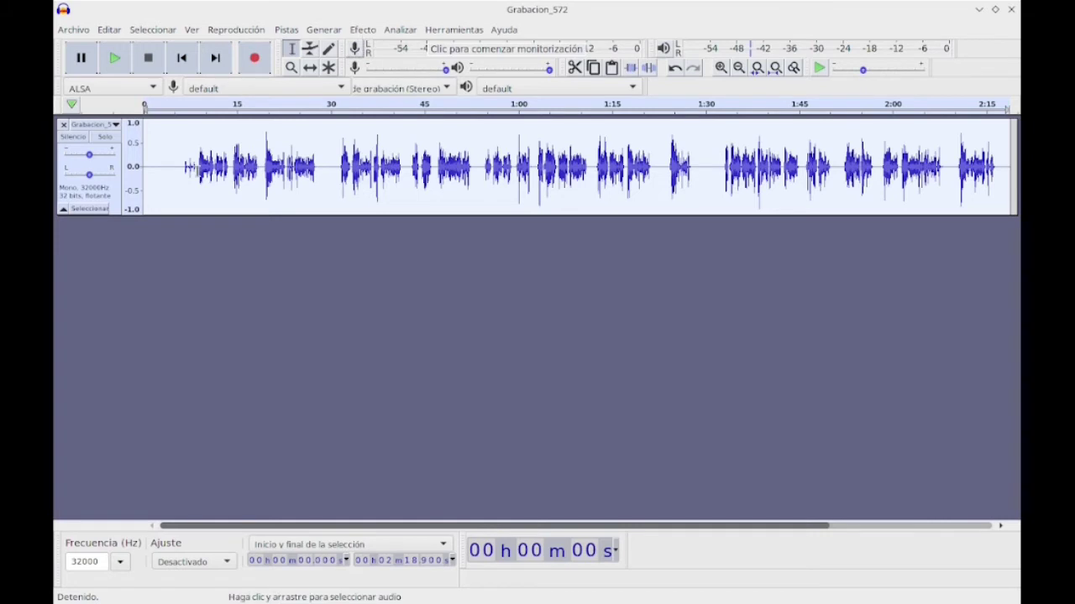
- Play the cleaned voice track from about 8.7 seconds and stop it after a few seconds
{"action": "left_click", "coordinate": [198, 167]}
{"action": "left_click", "coordinate": [116, 57]}
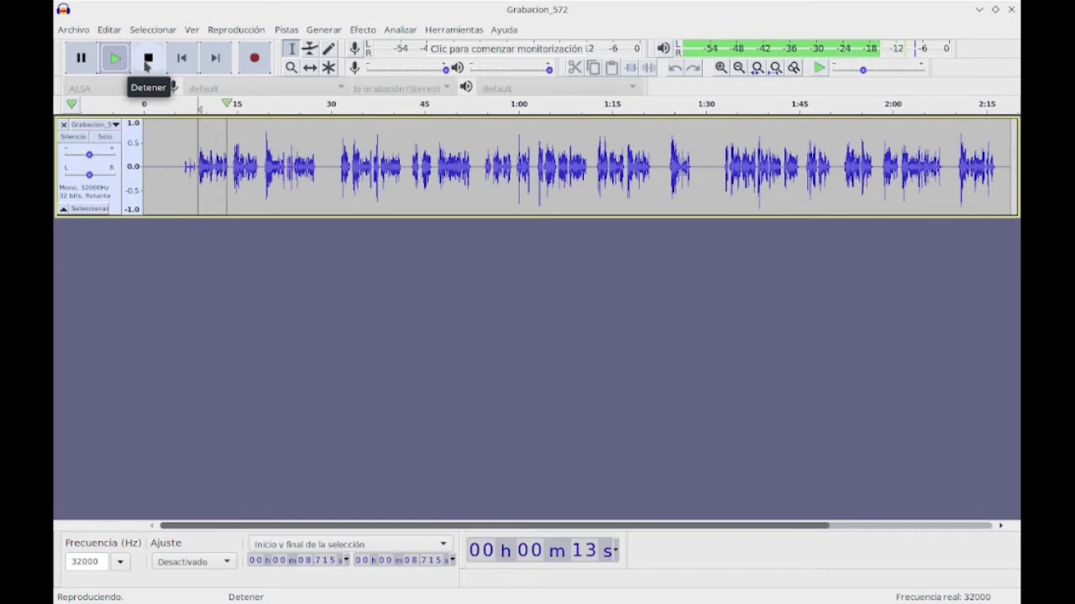
{"action": "left_click", "coordinate": [147, 59]}
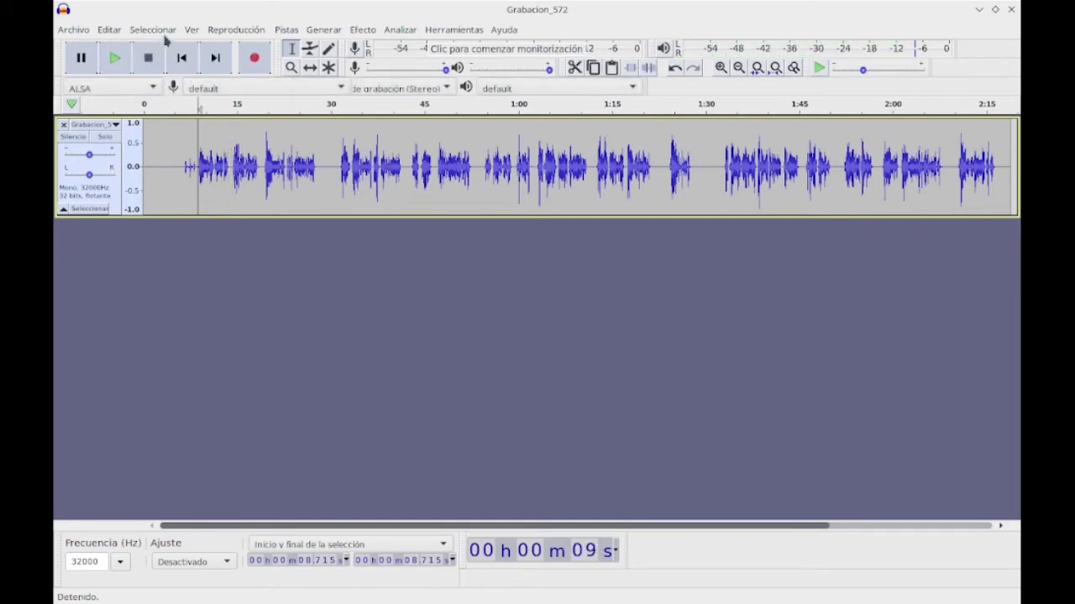
- Change the speed of the entire track with a multiplier of 1.050 (5.000 percent)
{"action": "left_click", "coordinate": [167, 32]}
{"action": "left_click", "coordinate": [168, 46]}
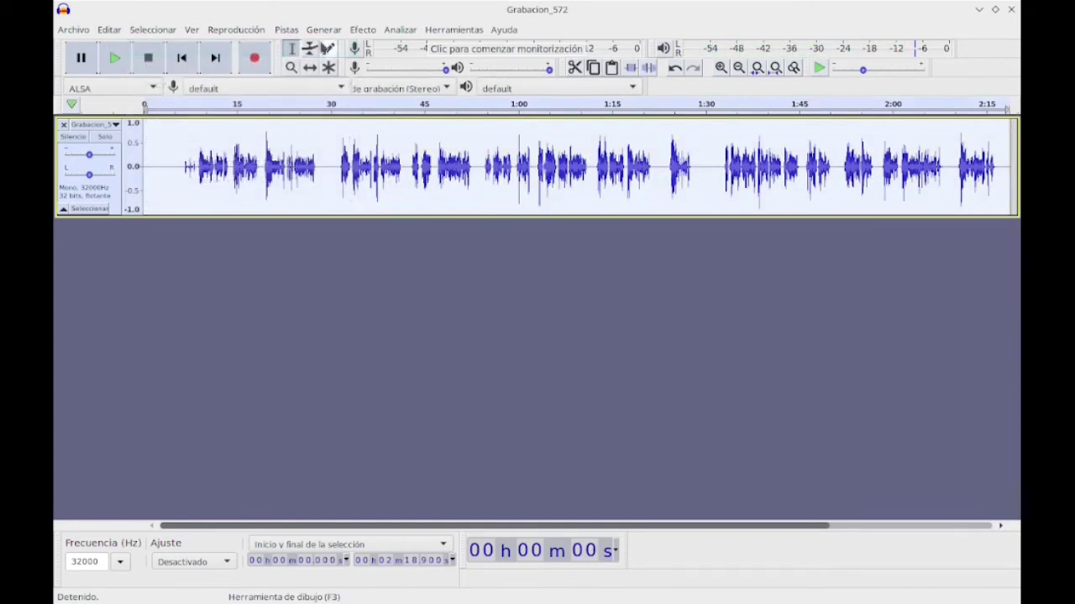
{"action": "left_click", "coordinate": [356, 31]}
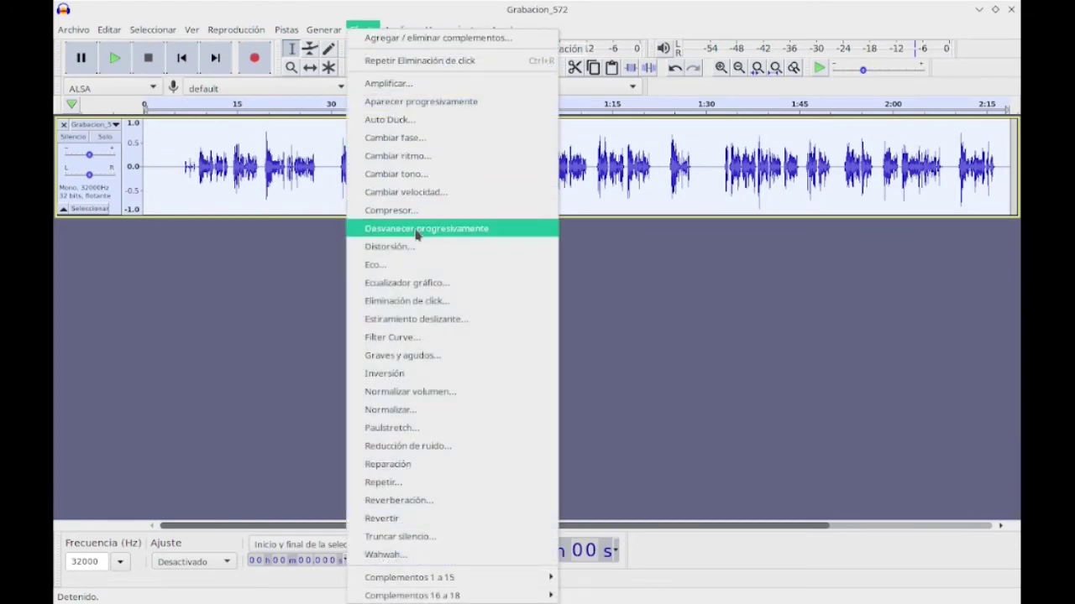
{"action": "left_click", "coordinate": [425, 192]}
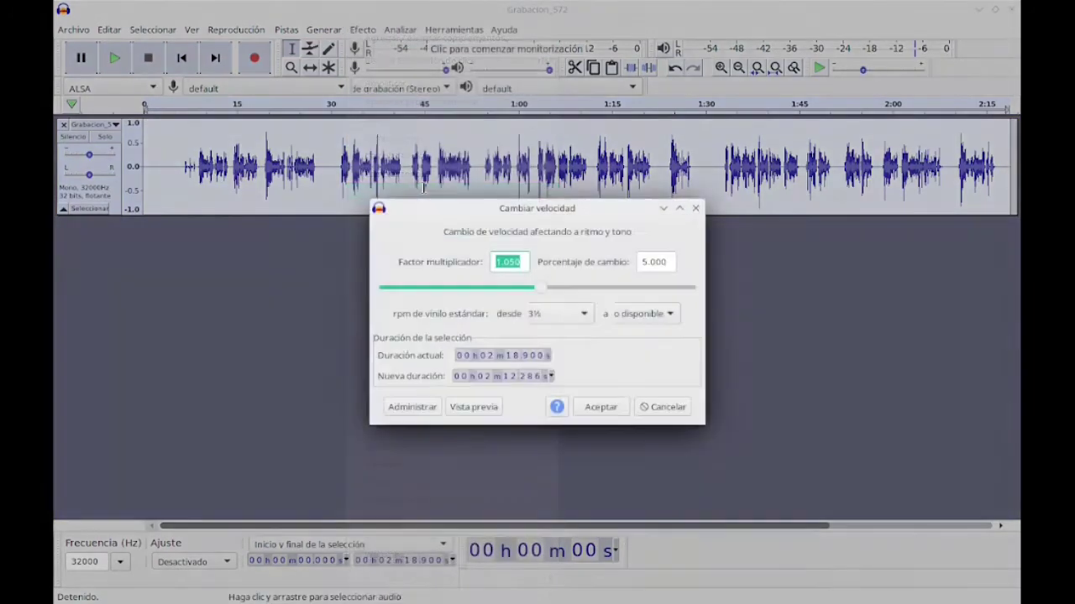
{"action": "left_click", "coordinate": [601, 409]}
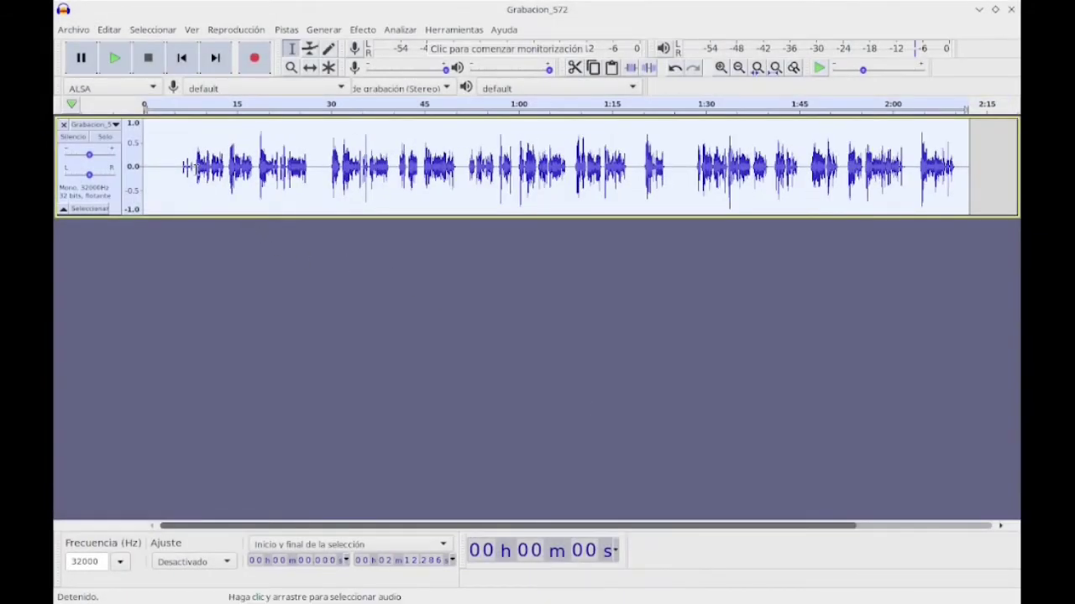
- Play the sped-up track from about 8.3 seconds and stop it after a few seconds
{"action": "left_click", "coordinate": [196, 168]}
{"action": "left_click", "coordinate": [117, 59]}
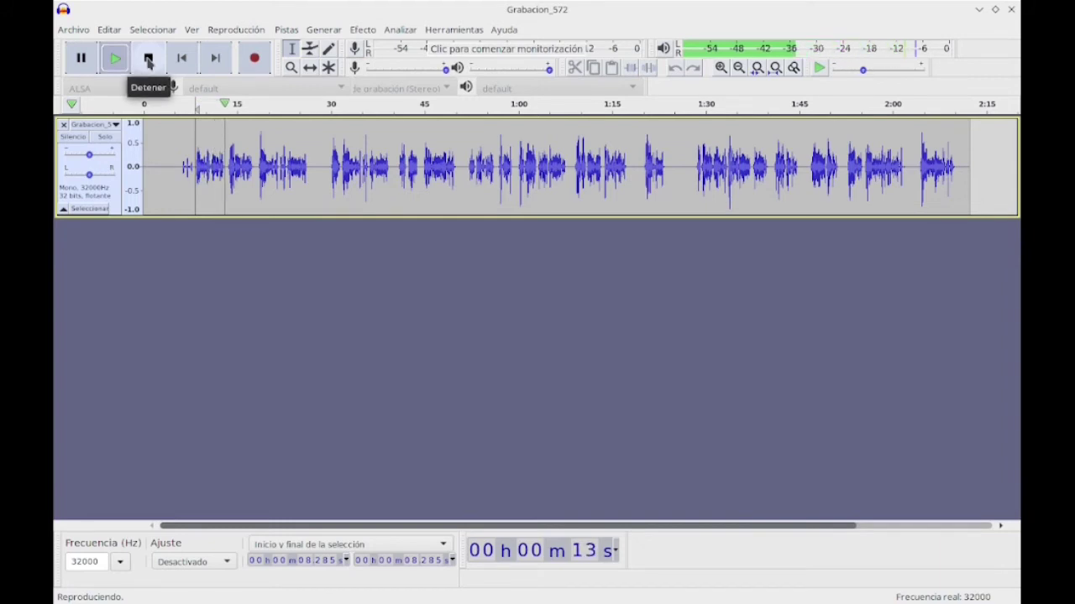
{"action": "left_click", "coordinate": [149, 59]}
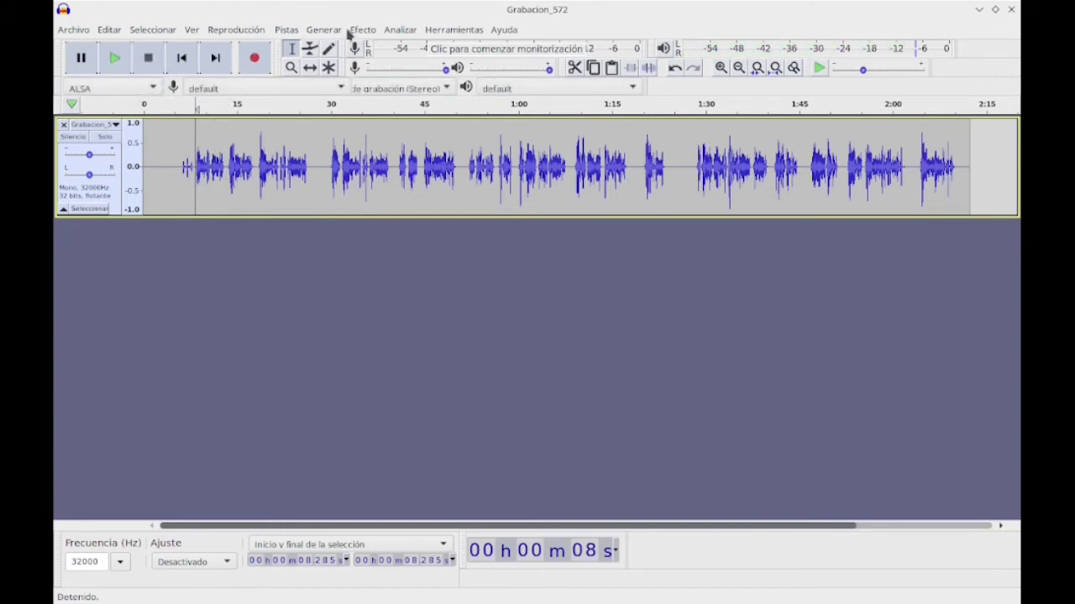
- Save the project as Grabacion_572.aup in the b-text-editado folder of 263-lbry-blob-files/tt-texto
{"action": "left_click", "coordinate": [74, 30]}
{"action": "mouse_move", "coordinate": [196, 126]}
{"action": "left_click", "coordinate": [273, 128]}
{"action": "left_click", "coordinate": [648, 148]}
{"action": "double_click", "coordinate": [436, 213]}
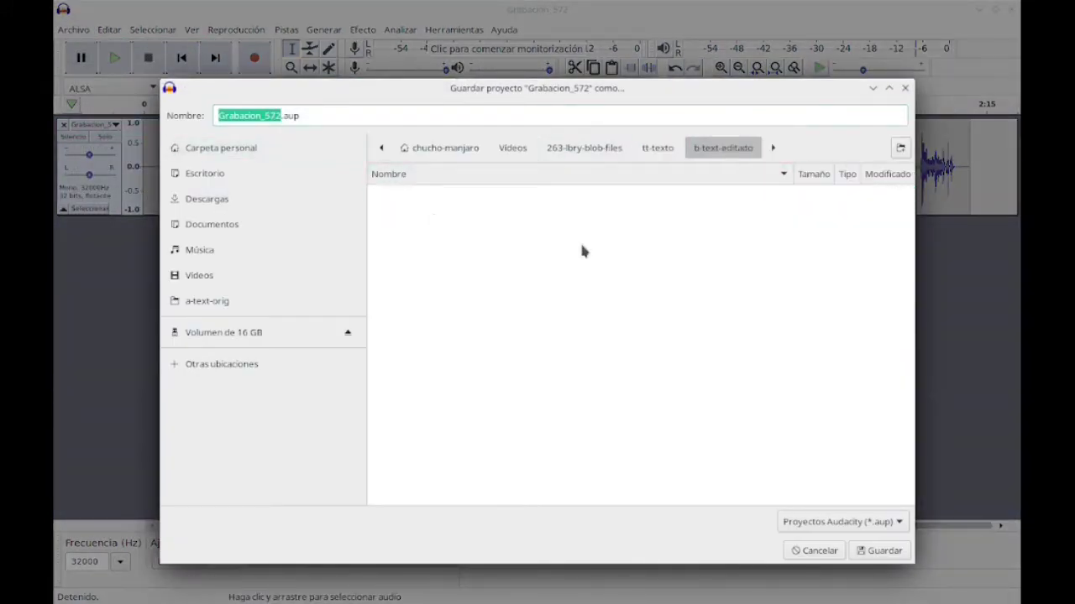
{"action": "left_click", "coordinate": [884, 551]}
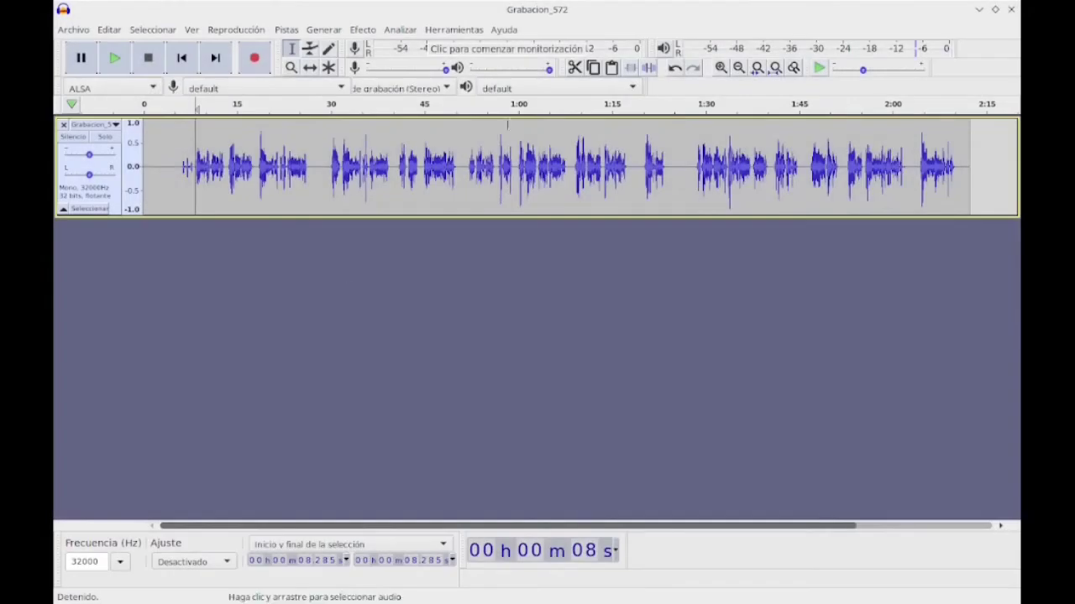
- Delete the opening of the voice track up to about 8 seconds and play back the result
{"action": "left_click", "coordinate": [720, 68]}
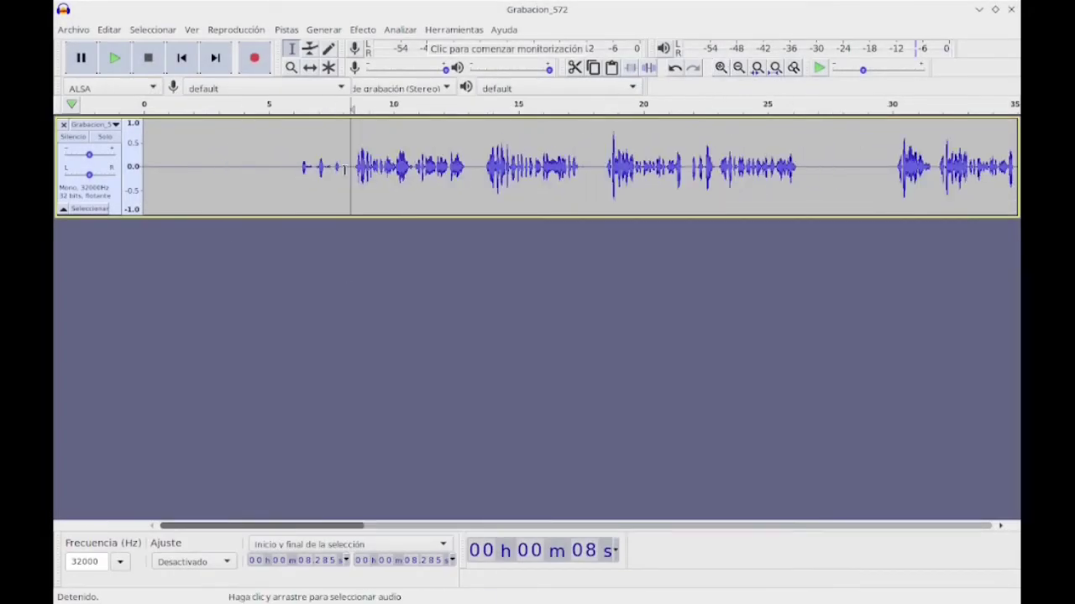
{"action": "left_click_drag", "start_coordinate": [347, 168], "coordinate": [144, 168]}
{"action": "key", "text": "Delete"}
{"action": "left_click", "coordinate": [115, 58]}
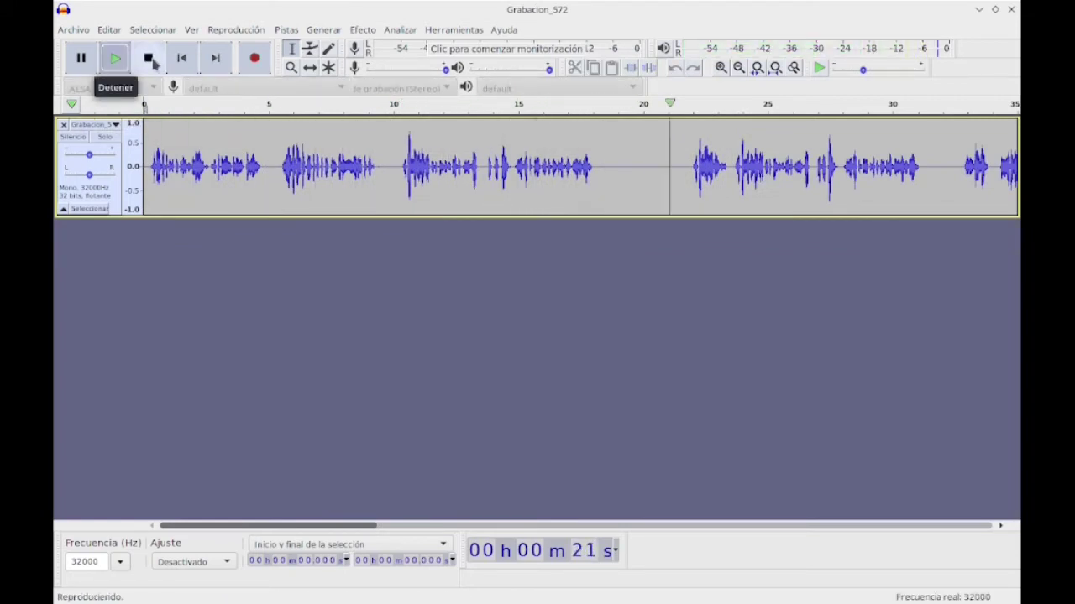
{"action": "left_click", "coordinate": [148, 58]}
{"action": "left_click", "coordinate": [419, 104]}
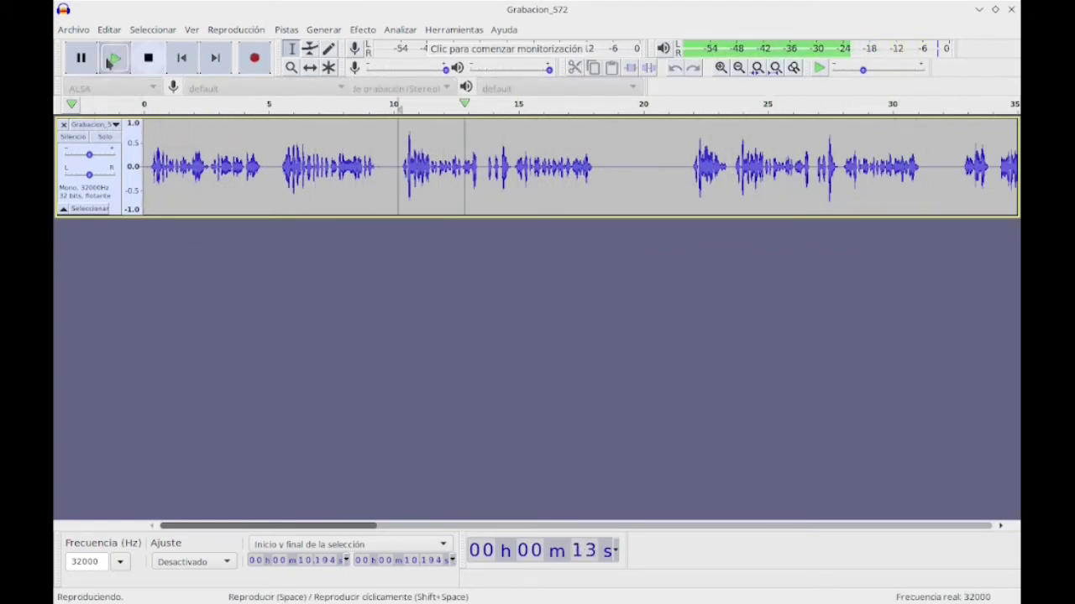
- Delete about 1.3 seconds of the pause starting at about 20.7 seconds and listen to the join
{"action": "left_click_drag", "start_coordinate": [660, 168], "coordinate": [713, 168]}
{"action": "key", "text": "Delete"}
{"action": "left_click", "coordinate": [114, 58]}
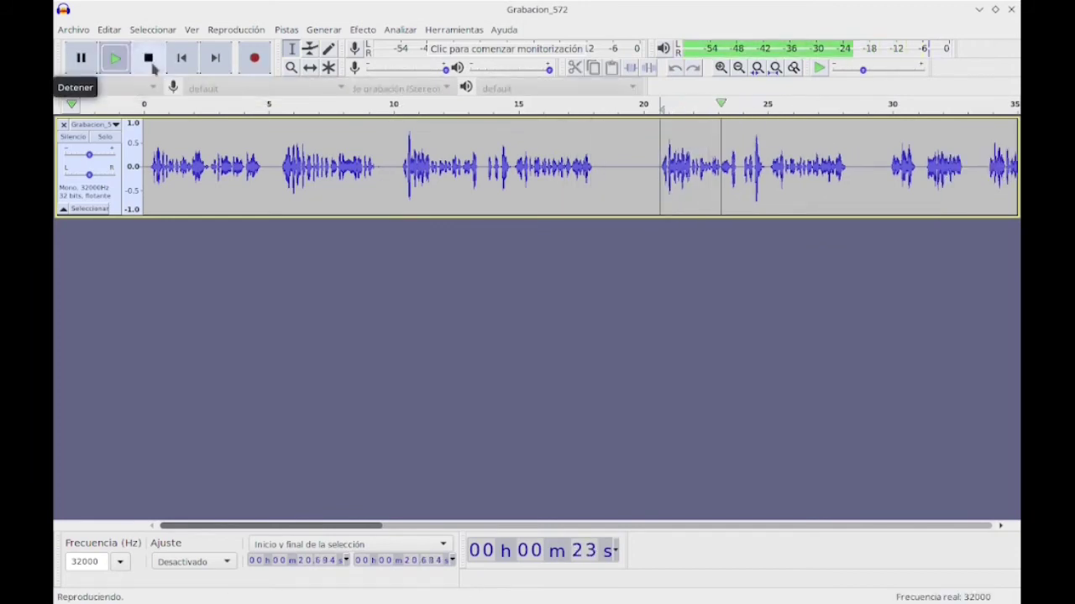
{"action": "left_click", "coordinate": [149, 58]}
- Delete the unwanted passage of about 10 seconds in the stretch between about 18 and 29 seconds
{"action": "left_click", "coordinate": [767, 104]}
{"action": "left_click", "coordinate": [515, 168]}
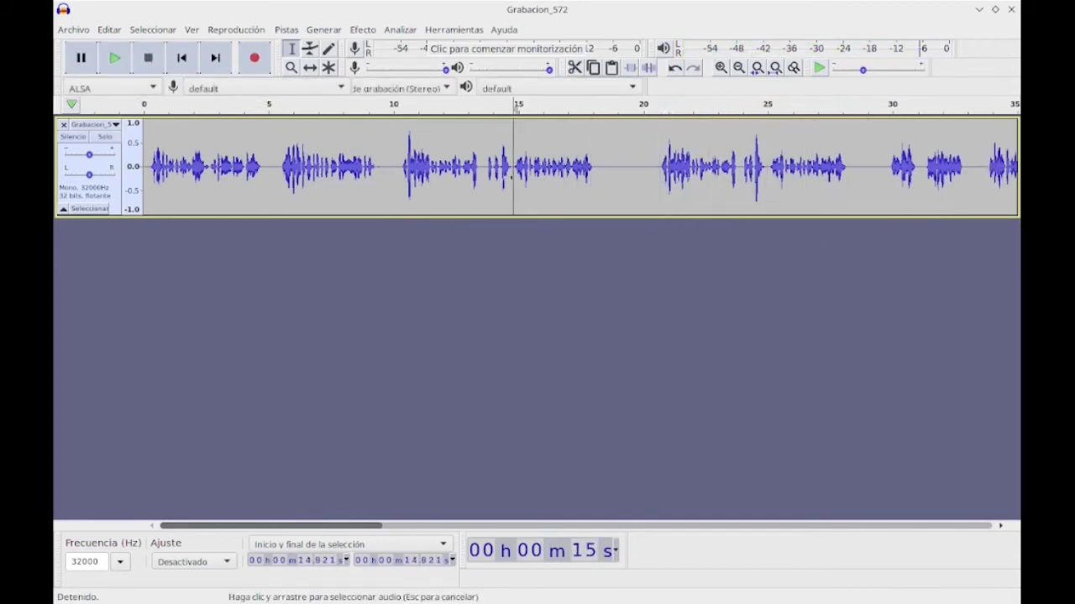
{"action": "left_click_drag", "start_coordinate": [514, 167], "coordinate": [768, 168]}
{"action": "key", "text": "Delete"}
- Play the trimmed voice track from about 10 seconds to check the cut and stop playback
{"action": "left_click", "coordinate": [114, 58]}
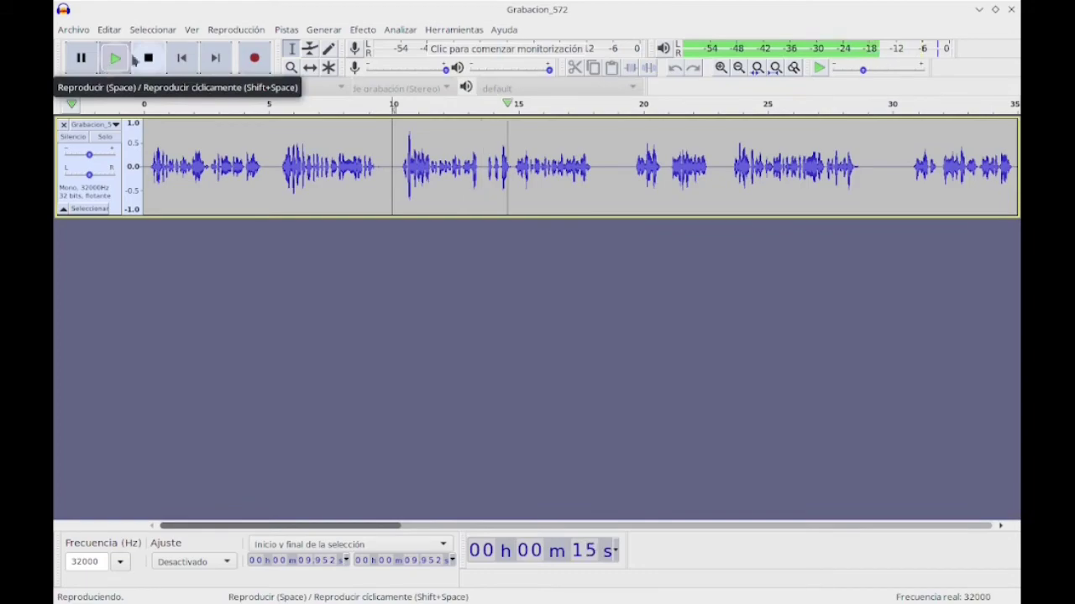
{"action": "left_click", "coordinate": [149, 58]}
{"action": "key", "text": "ctrl+1"}
{"action": "key", "text": "ctrl+1"}
{"action": "key", "text": "space"}
{"action": "key", "text": "ctrl+3"}
{"action": "key", "text": "ctrl+3"}
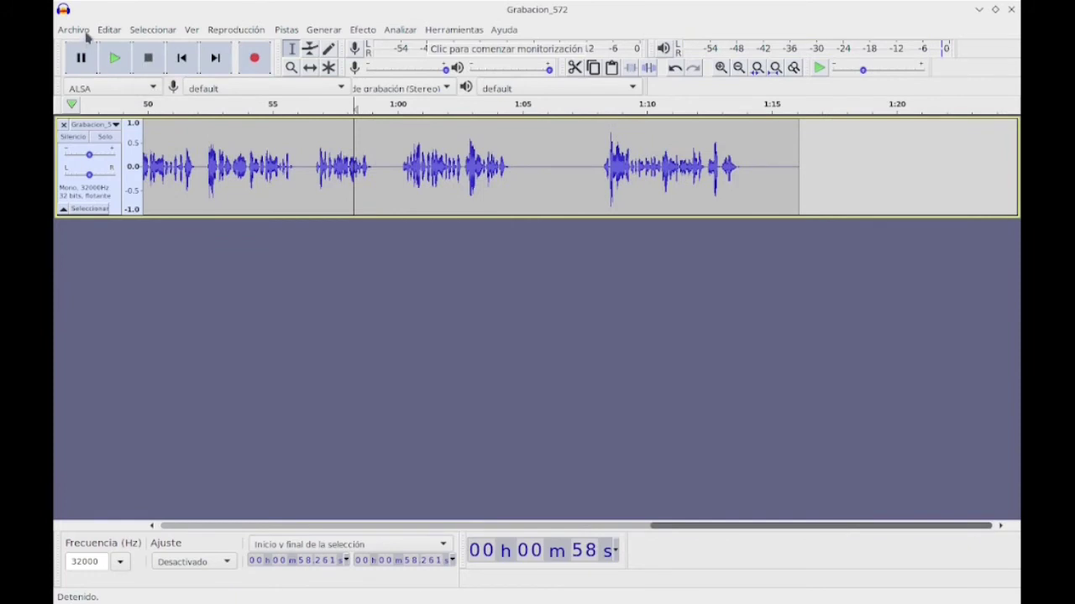
- Save the project and export the track as Grabacion_572.mp3 to 263-lbry-blob-files/tt-texto/b-text-editado, leaving the metadata tags empty
{"action": "left_click", "coordinate": [84, 32]}
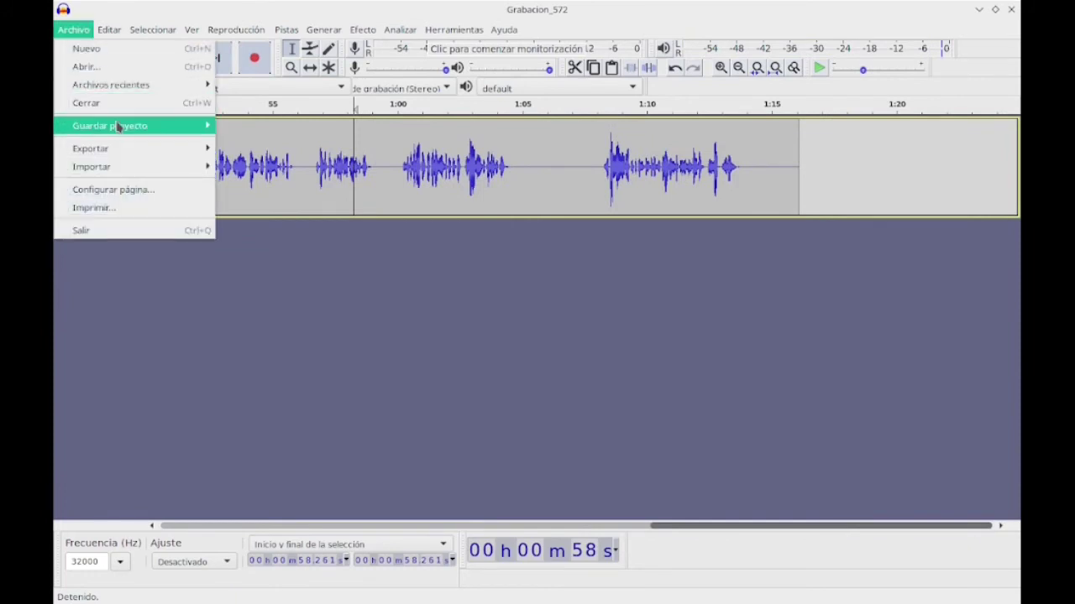
{"action": "left_click", "coordinate": [235, 127]}
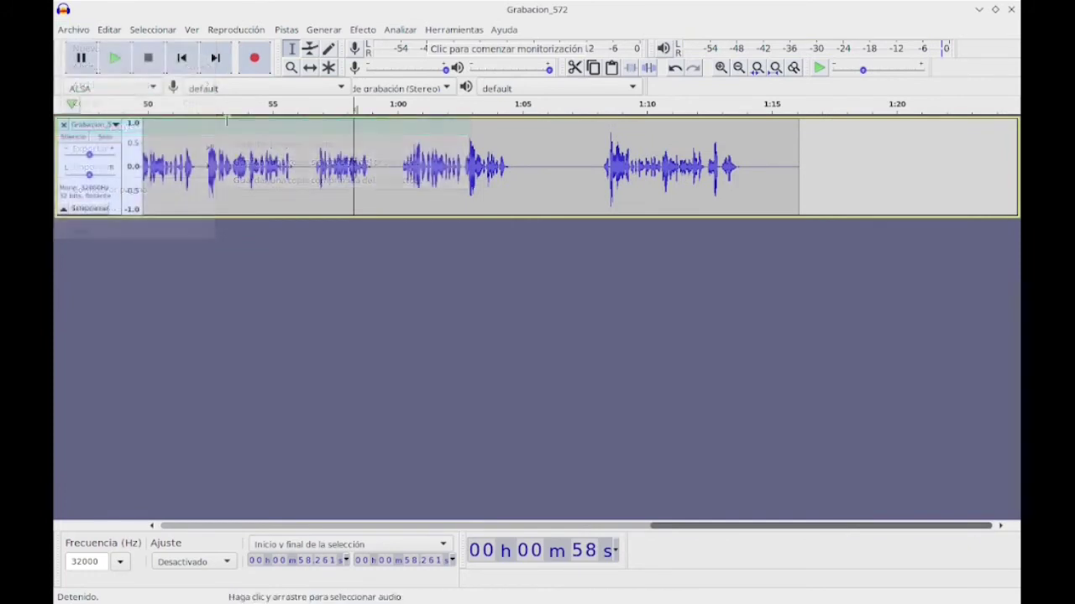
{"action": "left_click", "coordinate": [84, 32]}
{"action": "mouse_move", "coordinate": [137, 151]}
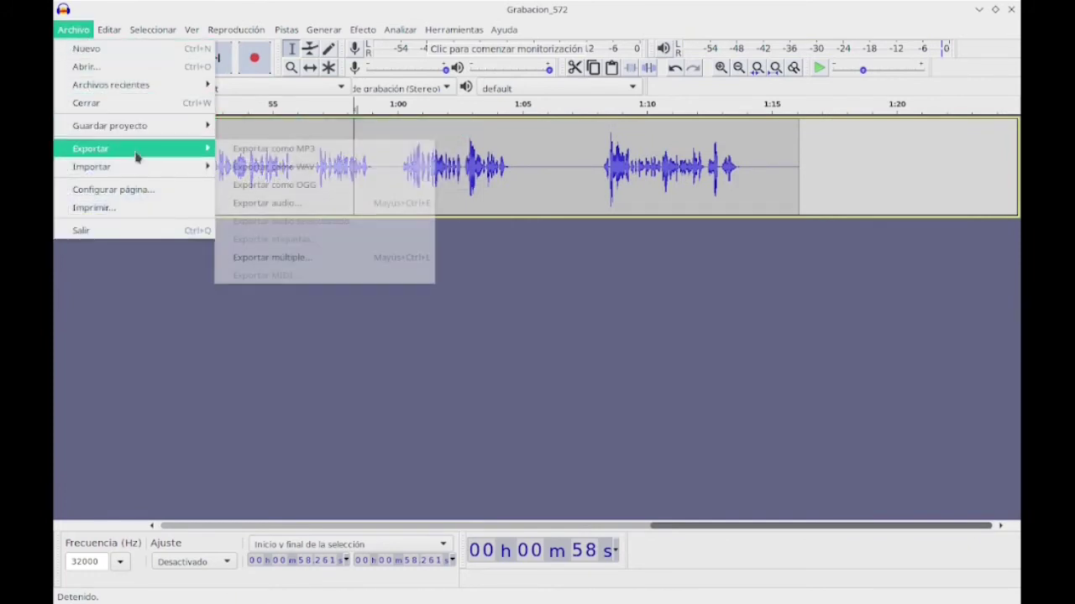
{"action": "left_click", "coordinate": [248, 150]}
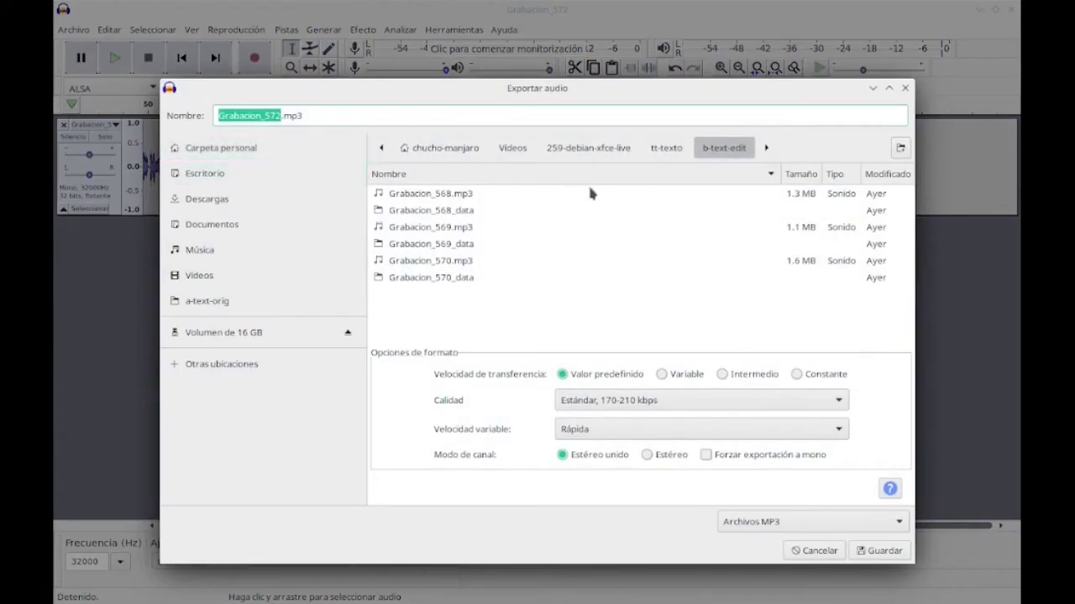
{"action": "left_click", "coordinate": [506, 148]}
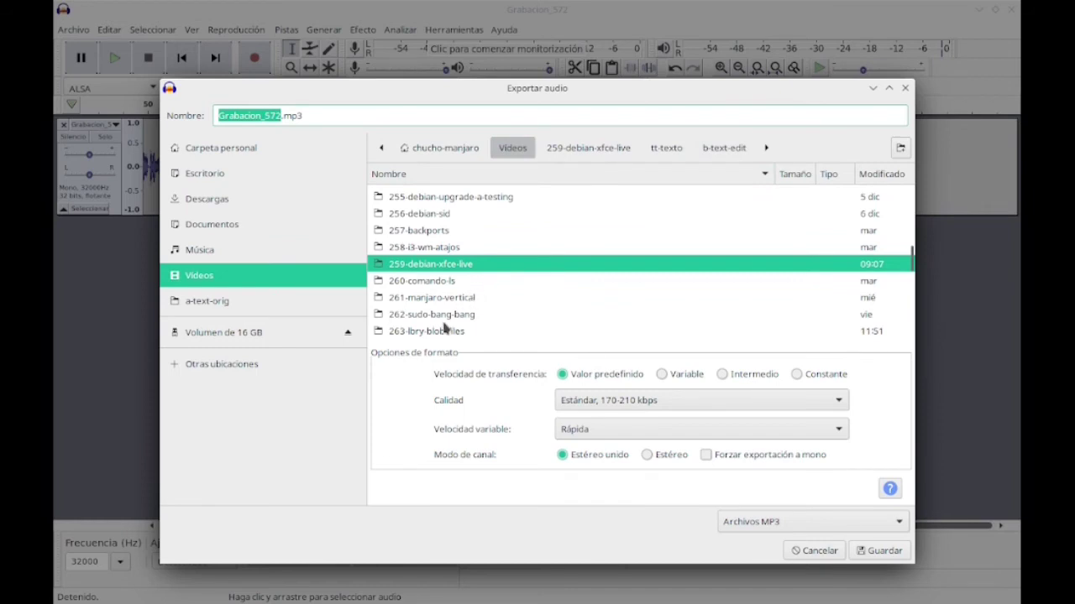
{"action": "double_click", "coordinate": [439, 331]}
{"action": "double_click", "coordinate": [406, 227]}
{"action": "double_click", "coordinate": [415, 211]}
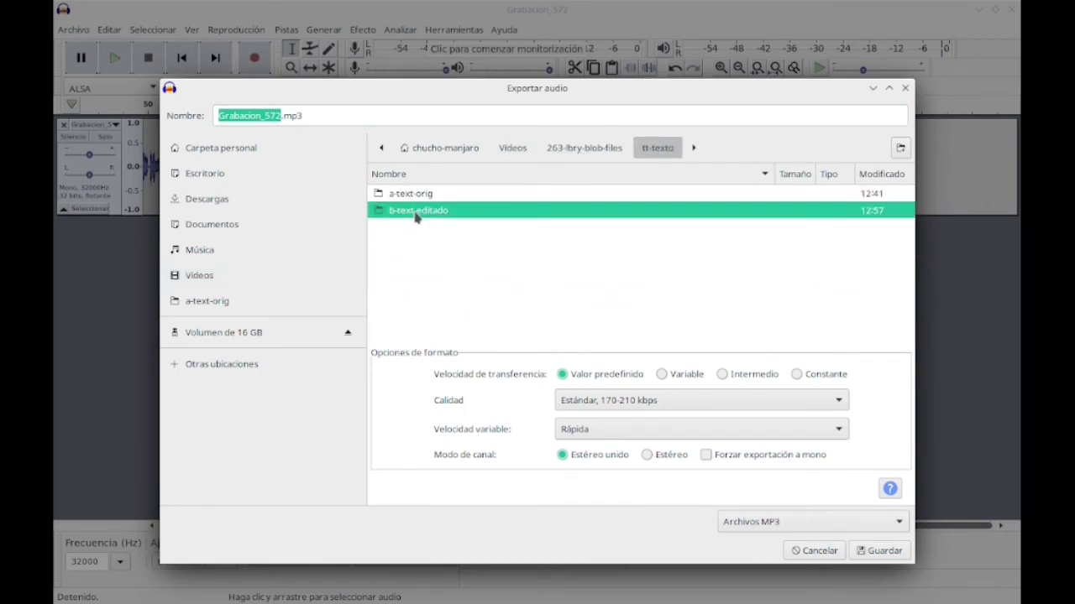
{"action": "left_click", "coordinate": [881, 551]}
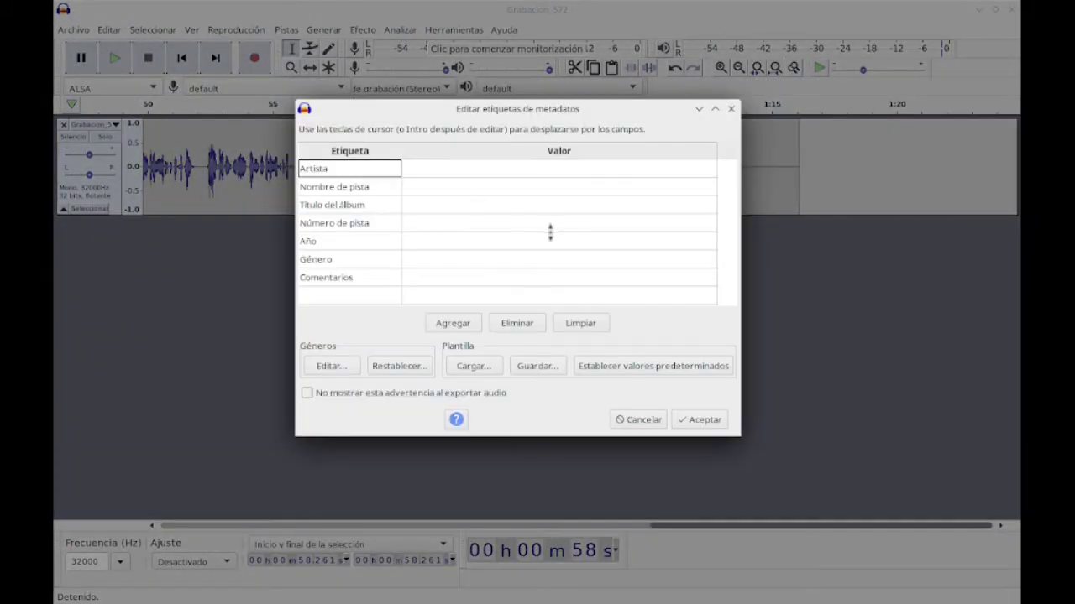
{"action": "left_click", "coordinate": [703, 424]}
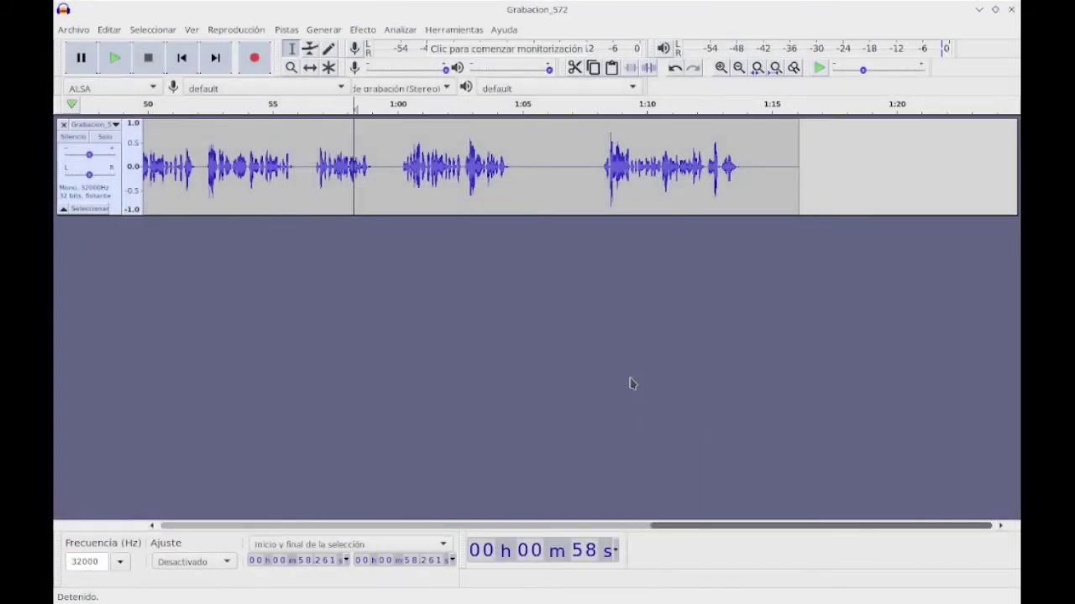
- Quit Audacity and, in the Dolphin file manager, open Grabacion_572.mp3 from the b-text-editado folder
{"action": "left_click", "coordinate": [73, 30]}
{"action": "left_click", "coordinate": [149, 231]}
{"action": "left_click", "coordinate": [444, 298]}
{"action": "key", "text": "BackSpace"}
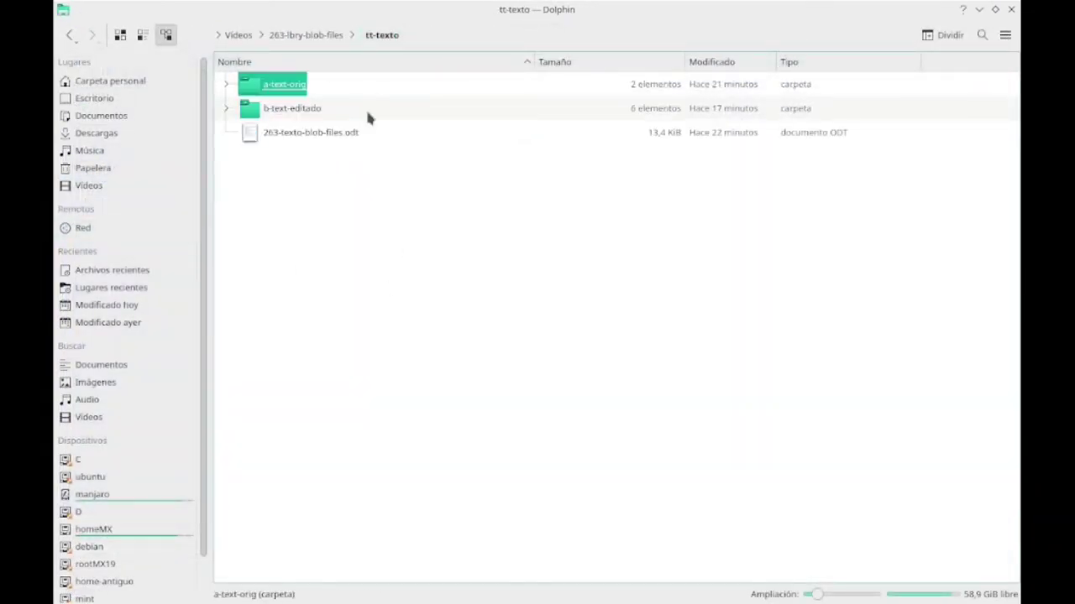
{"action": "double_click", "coordinate": [308, 111]}
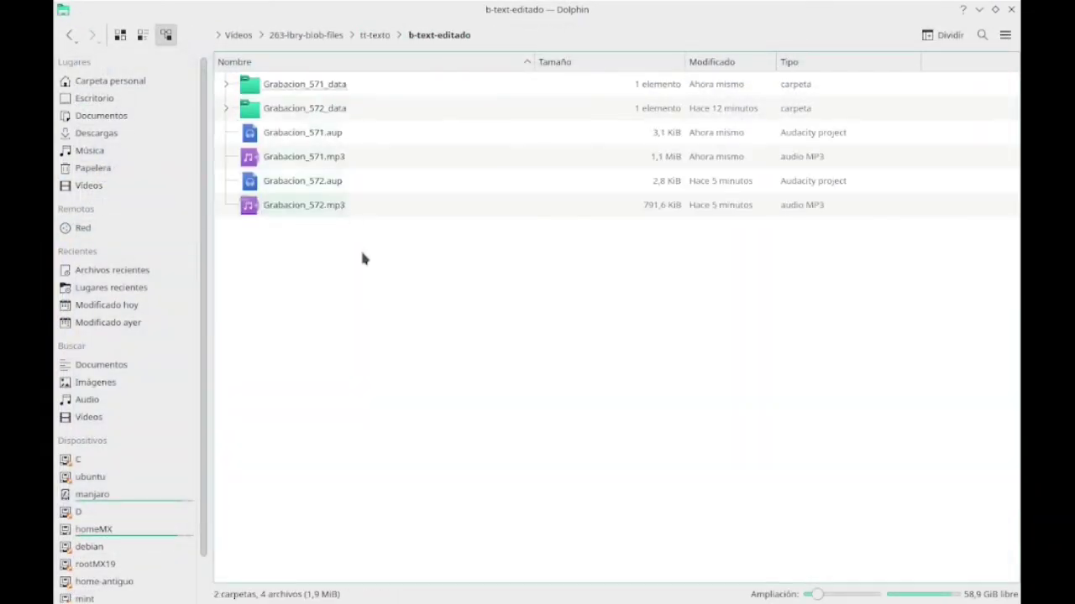
{"action": "left_click", "coordinate": [310, 206]}
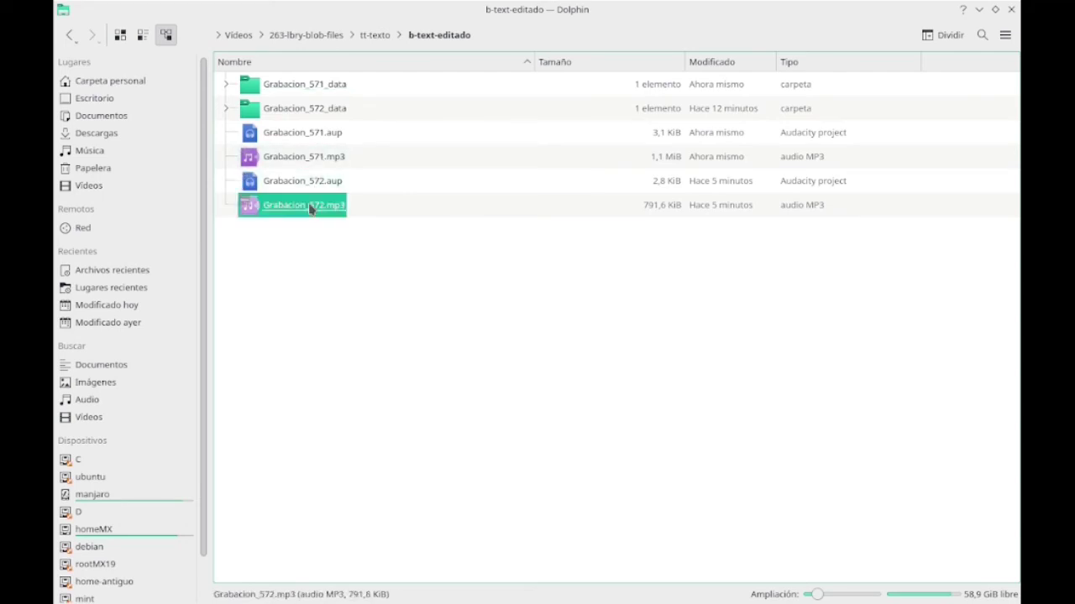
{"action": "double_click", "coordinate": [310, 207]}
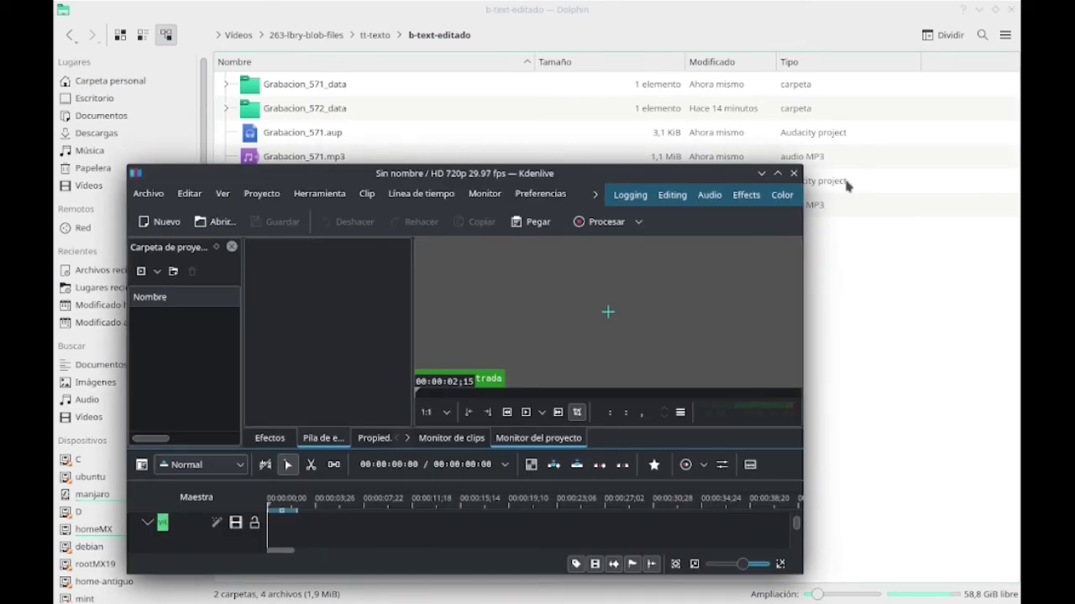
- In a maximised Kdenlive window, collapse all timeline tracks from V4 to A4 and give the monitor area more height
{"action": "left_click", "coordinate": [779, 174]}
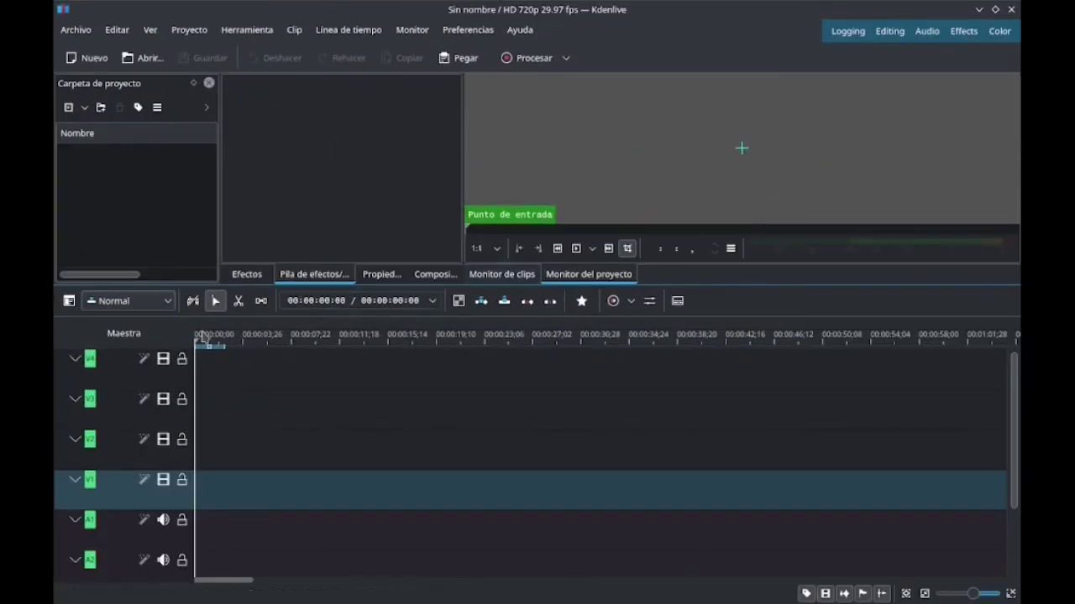
{"action": "left_click", "coordinate": [75, 358]}
{"action": "left_click", "coordinate": [75, 378]}
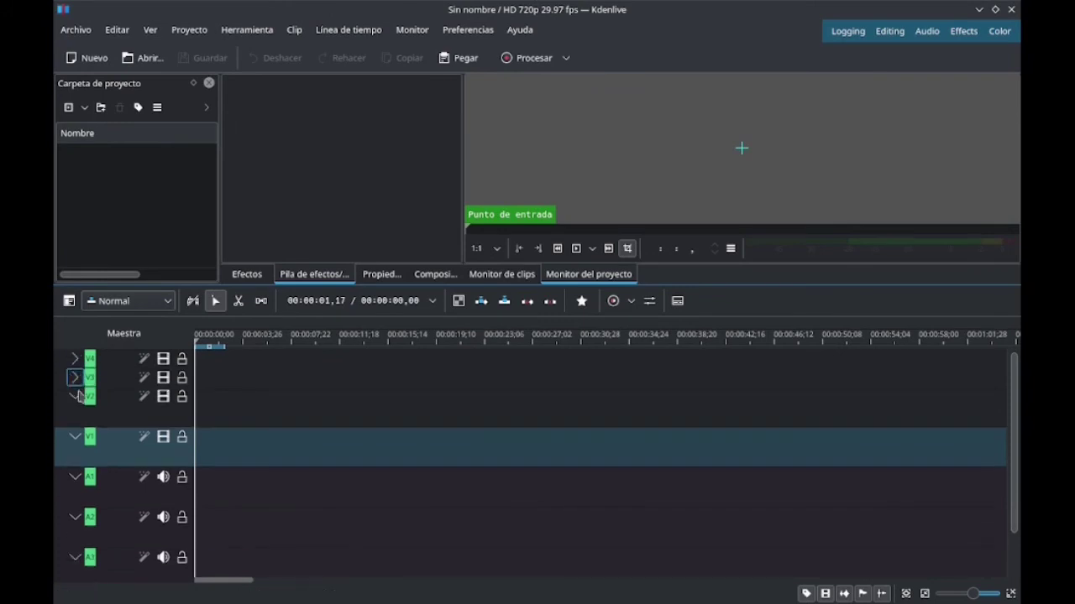
{"action": "left_click", "coordinate": [74, 397]}
{"action": "left_click", "coordinate": [74, 415]}
{"action": "left_click", "coordinate": [75, 434]}
{"action": "left_click", "coordinate": [75, 453]}
{"action": "left_click", "coordinate": [74, 471]}
{"action": "left_click", "coordinate": [73, 494]}
{"action": "left_click_drag", "start_coordinate": [707, 285], "coordinate": [698, 353]}
- Add the background image 16x9-1280x720.png to the project and accept the switch to the HD 720p 29.97 fps clip profile
{"action": "left_click", "coordinate": [84, 108]}
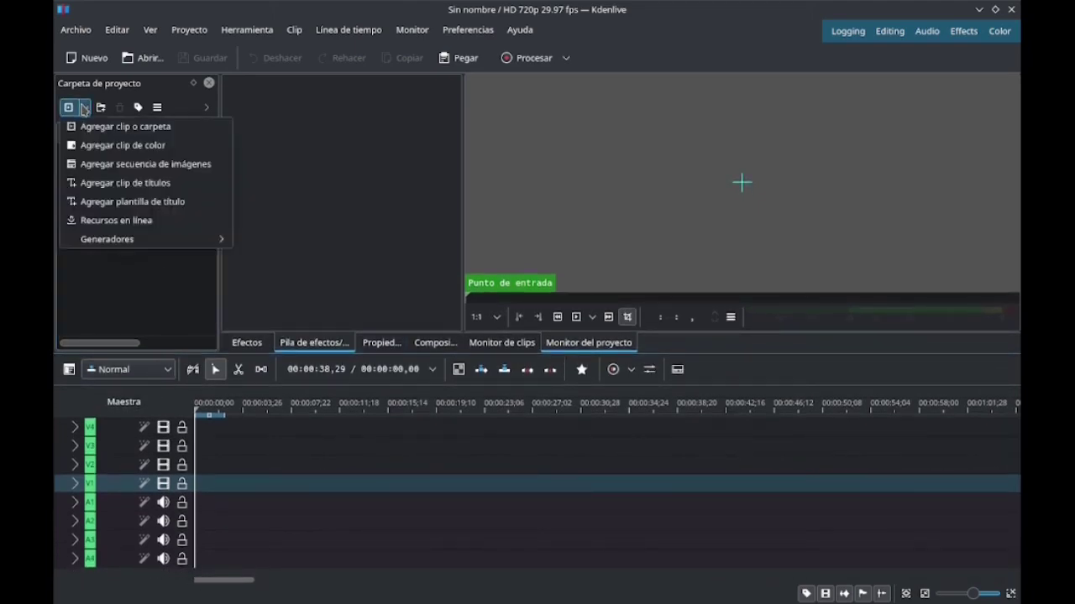
{"action": "left_click", "coordinate": [112, 291]}
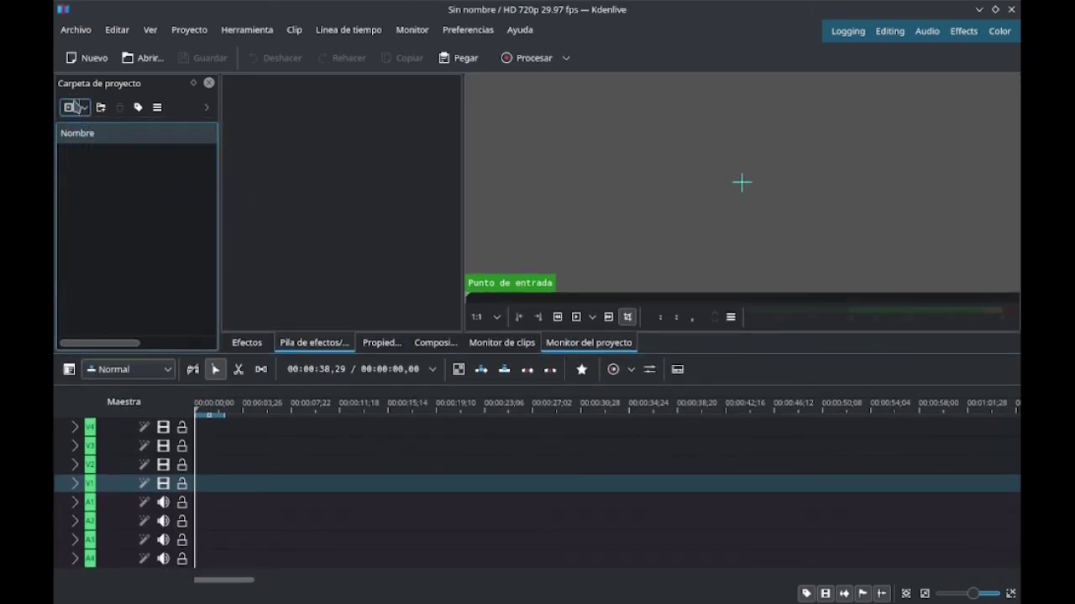
{"action": "left_click", "coordinate": [70, 108]}
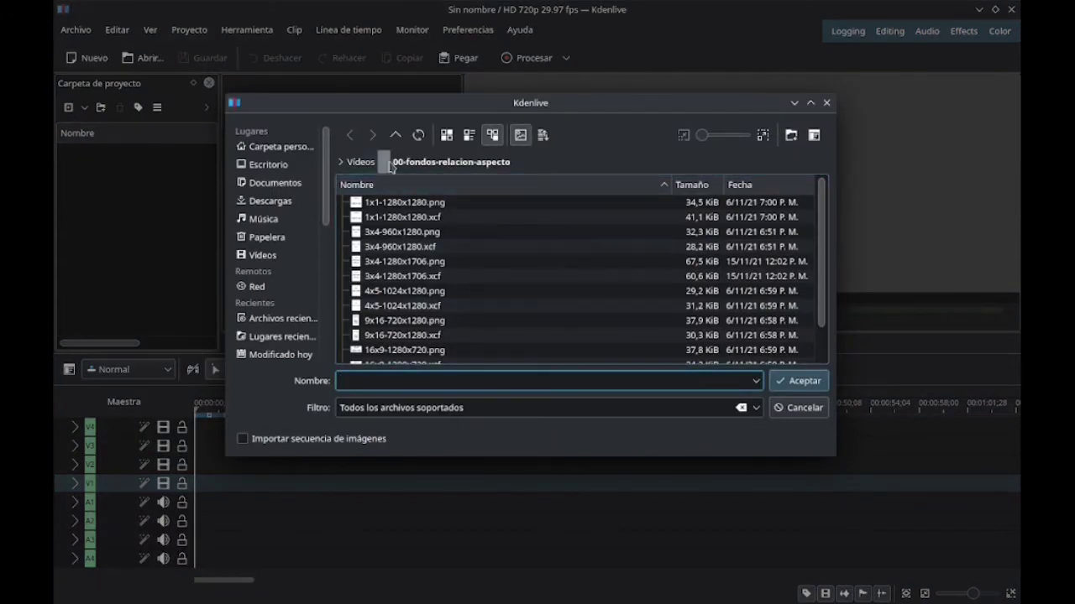
{"action": "scroll", "coordinate": [445, 288], "scroll_direction": "down", "scroll_amount": 1}
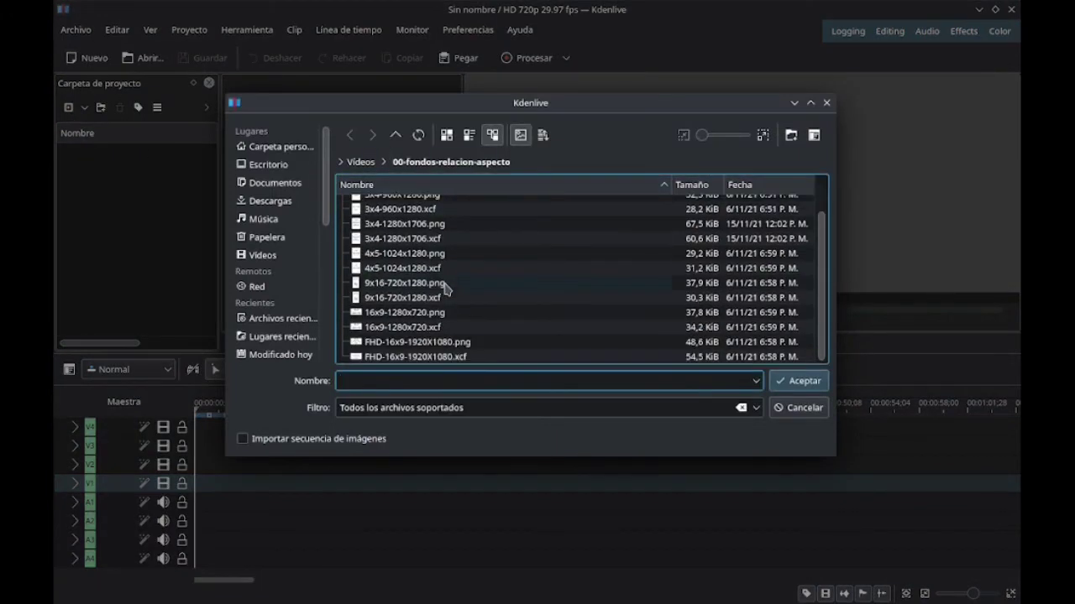
{"action": "left_click", "coordinate": [398, 315]}
{"action": "left_click", "coordinate": [787, 382]}
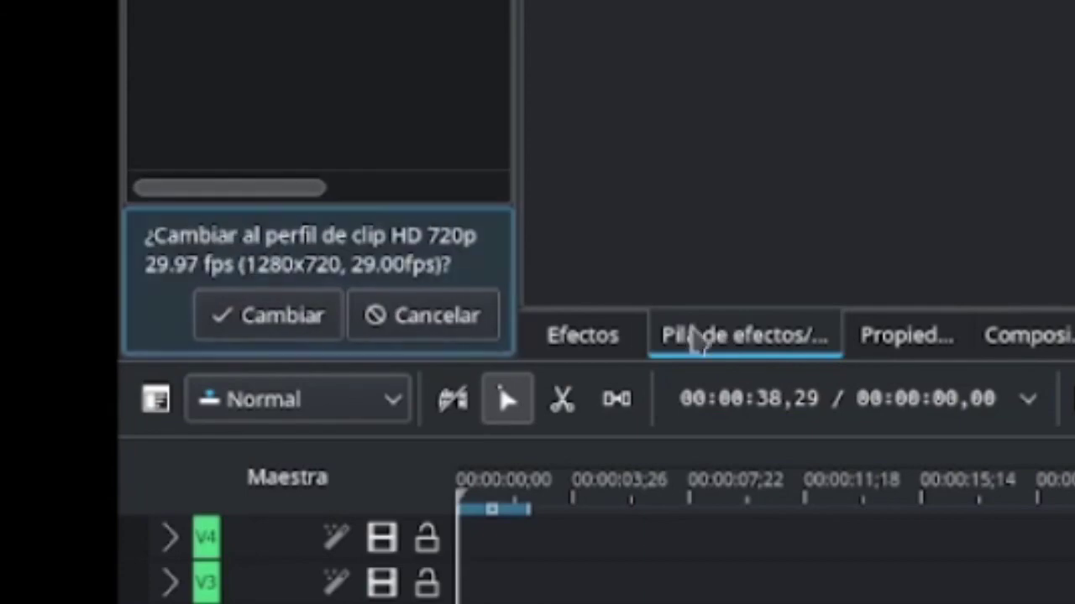
{"action": "left_click", "coordinate": [267, 332]}
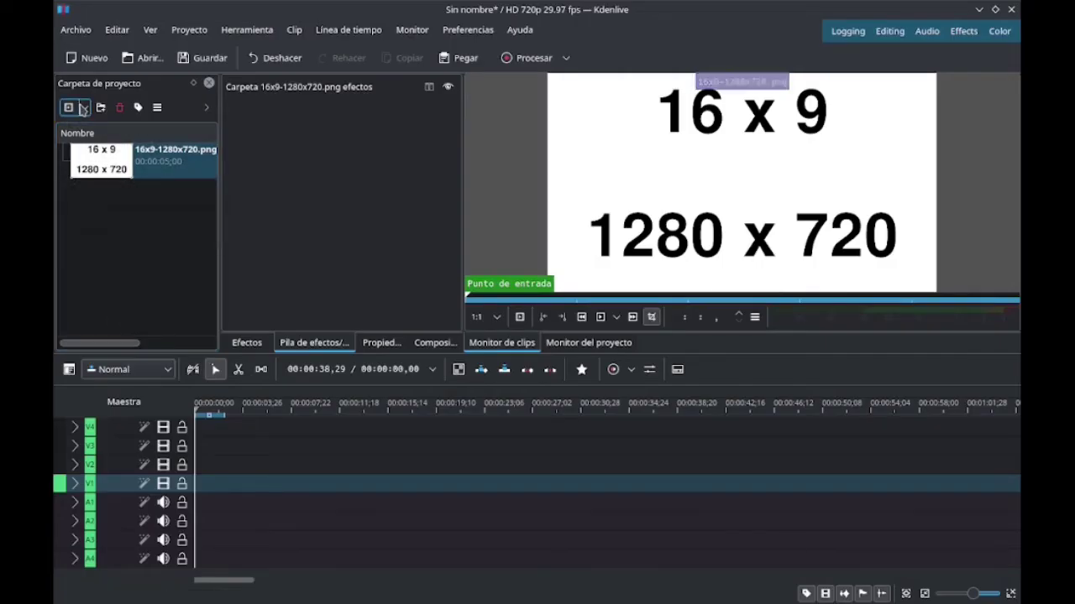
- Import Grabacion_572.mp3 from 263-lbry-blob-files/tt-texto/b-text-editado into the project
{"action": "left_click", "coordinate": [84, 108]}
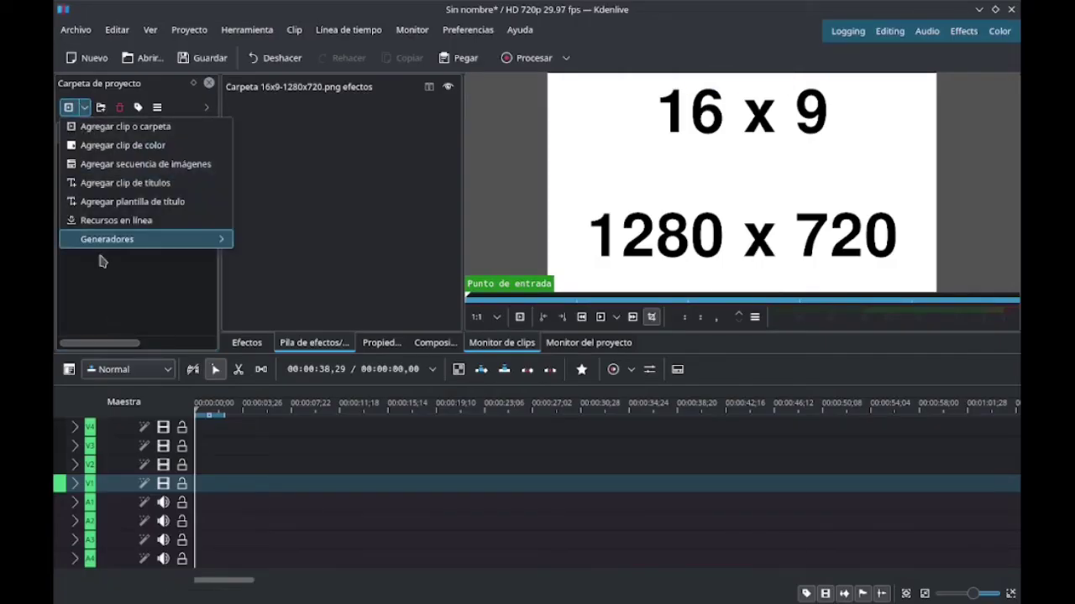
{"action": "left_click", "coordinate": [81, 125]}
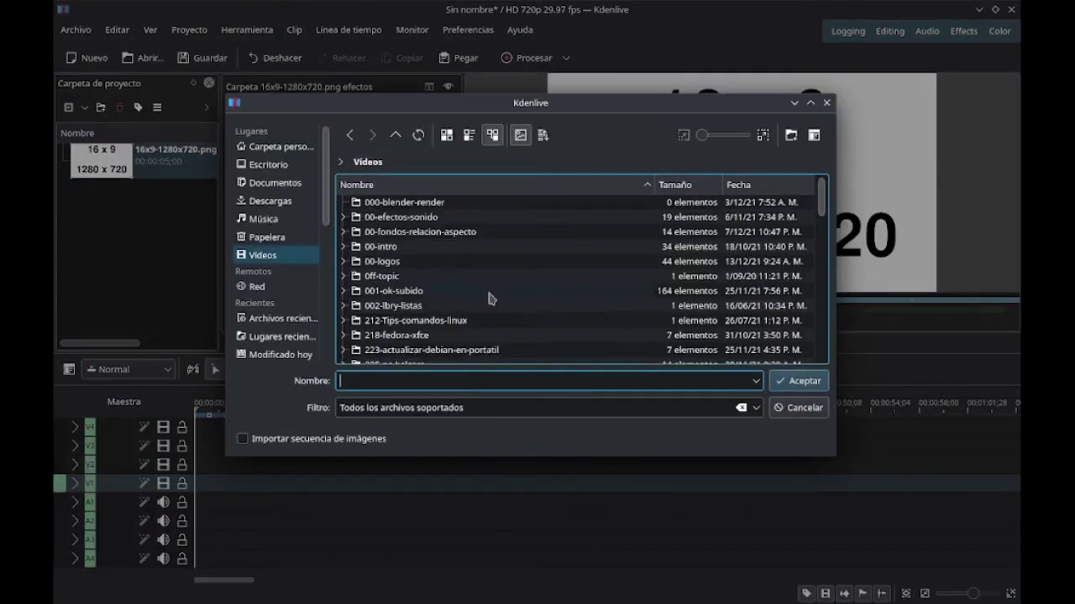
{"action": "scroll", "coordinate": [487, 298], "scroll_direction": "down", "scroll_amount": 15}
{"action": "scroll", "coordinate": [420, 336], "scroll_direction": "up", "scroll_amount": 10}
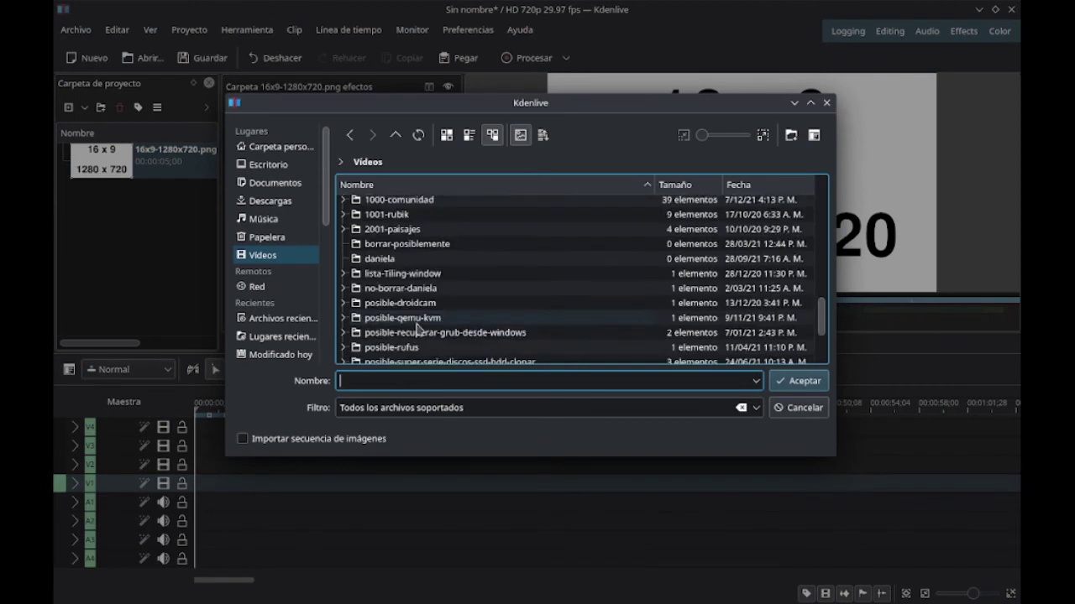
{"action": "left_click", "coordinate": [402, 313]}
{"action": "left_click", "coordinate": [395, 227]}
{"action": "left_click", "coordinate": [399, 217]}
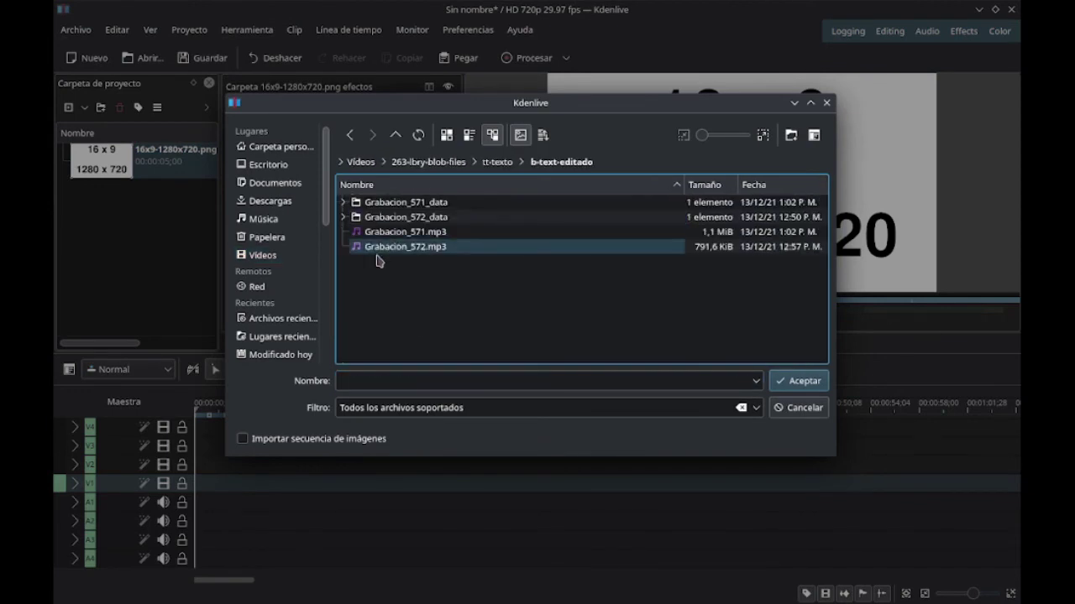
{"action": "left_click", "coordinate": [388, 232]}
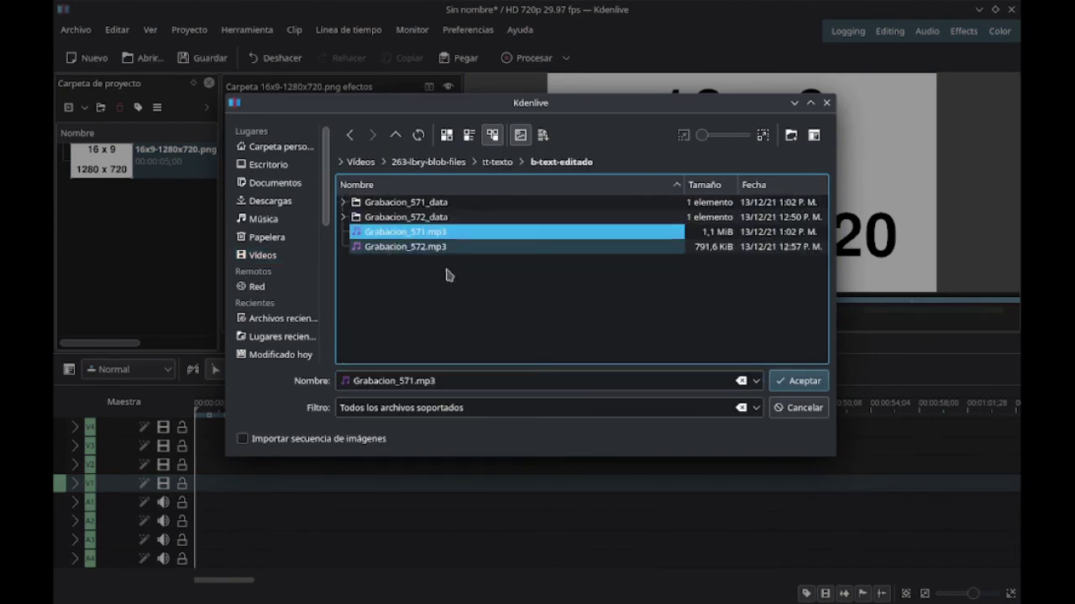
{"action": "left_click", "coordinate": [587, 247]}
{"action": "left_click", "coordinate": [797, 380]}
- Place the Grabacion_572.mp3 clip at the start of audio track A4 and play the clip
{"action": "left_click_drag", "start_coordinate": [101, 195], "coordinate": [209, 558]}
{"action": "key", "text": "space"}
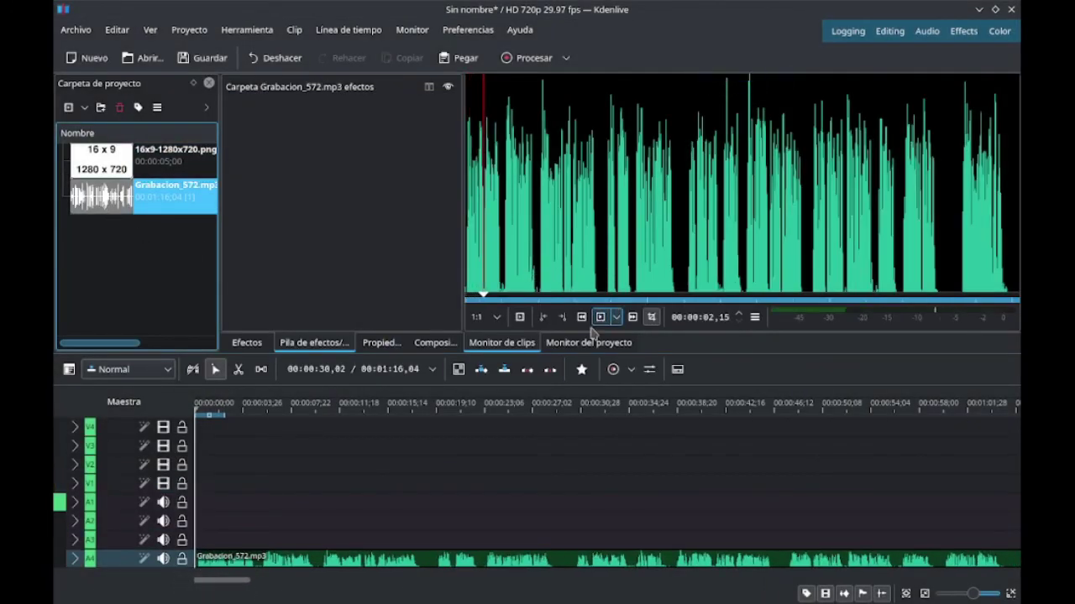
- Play the opening of the voice recording in the project monitor and pause the playback
{"action": "left_click", "coordinate": [588, 343]}
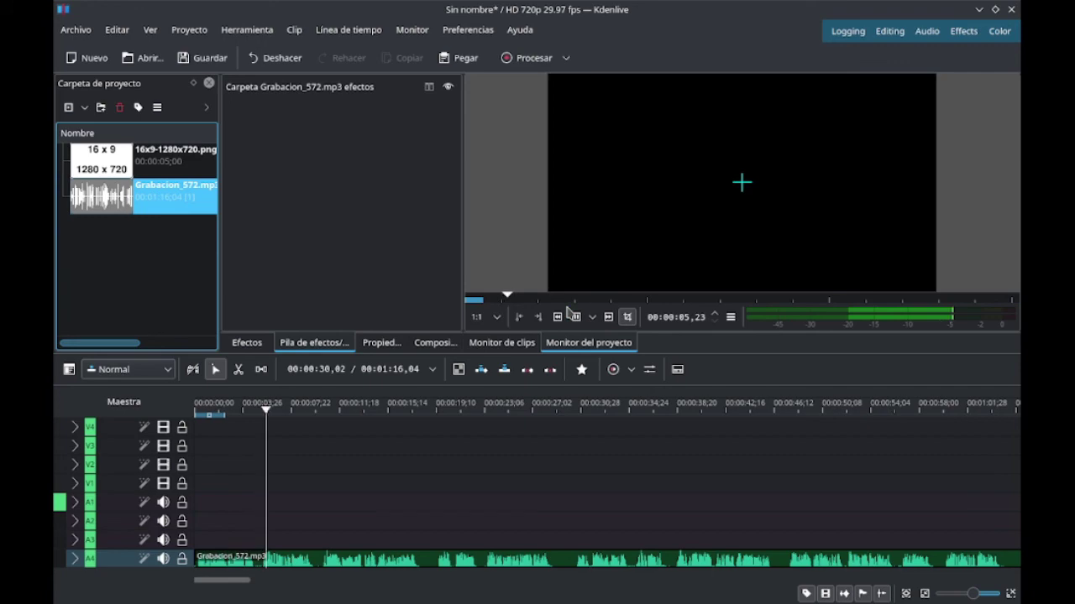
{"action": "left_click", "coordinate": [578, 323]}
{"action": "double_click", "coordinate": [134, 252]}
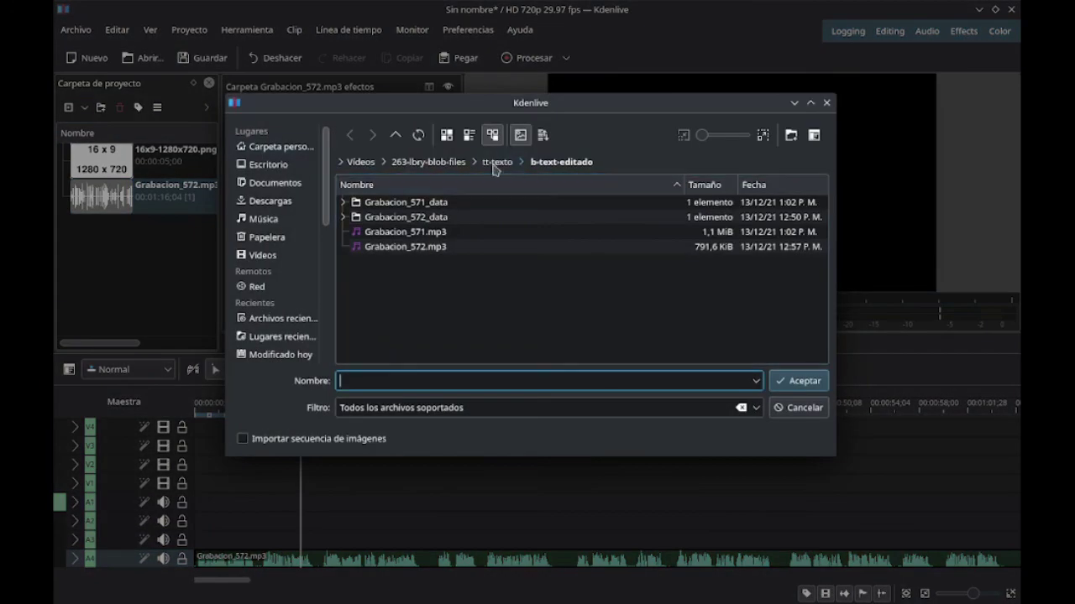
{"action": "left_click", "coordinate": [500, 163]}
{"action": "double_click", "coordinate": [385, 204]}
{"action": "left_click", "coordinate": [417, 248]}
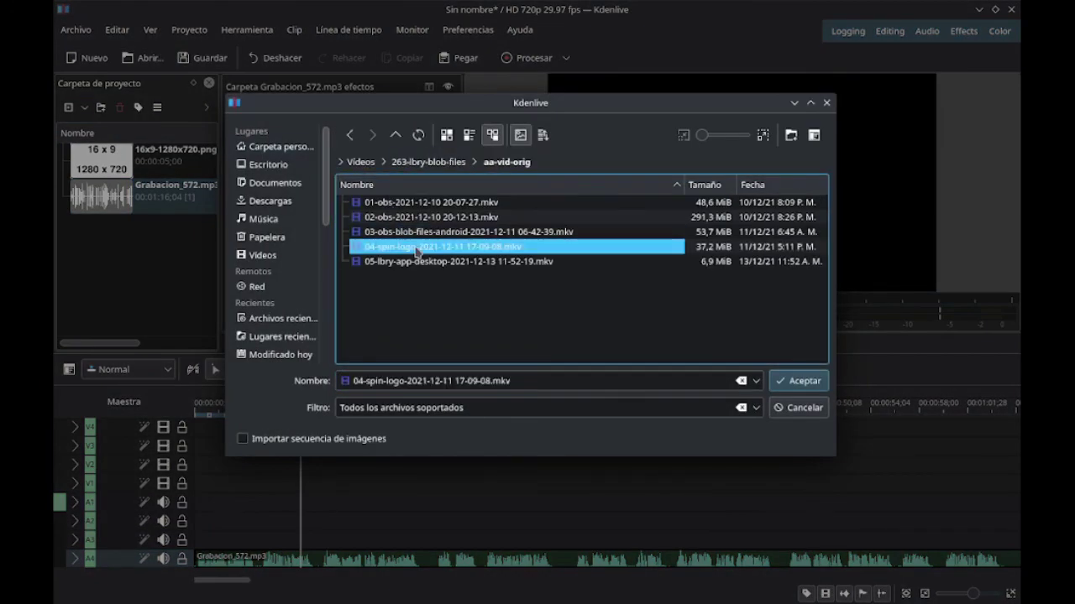
{"action": "double_click", "coordinate": [417, 249]}
- Place the 04-spin-logo clip at the start of video track V1 and play the timeline
{"action": "left_click_drag", "start_coordinate": [101, 160], "coordinate": [206, 482]}
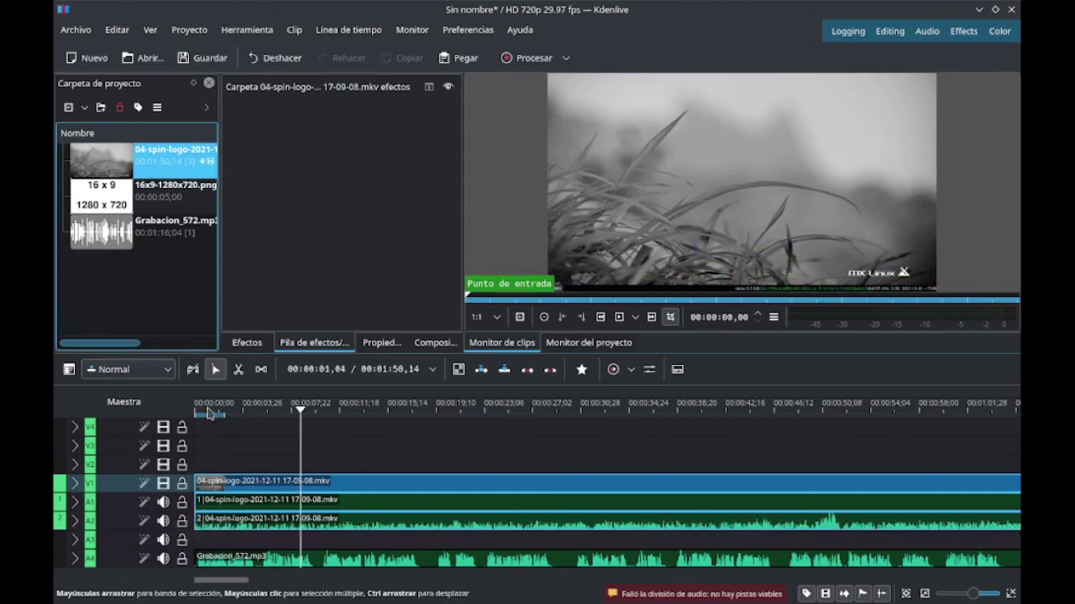
{"action": "left_click", "coordinate": [208, 411]}
{"action": "left_click", "coordinate": [576, 317]}
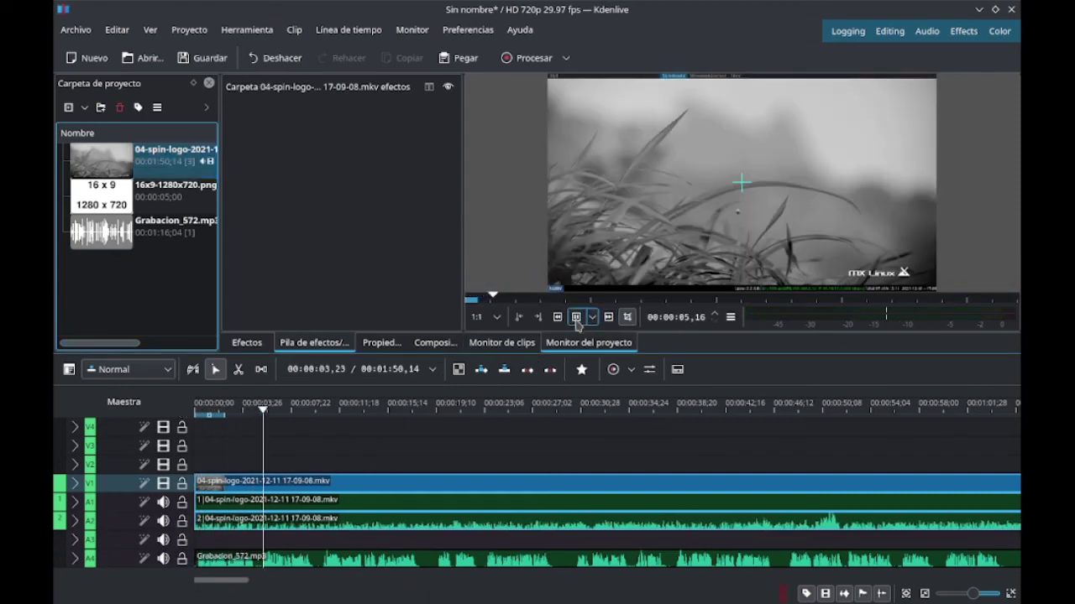
- Cut the 04-spin-logo clip on track V1 at about 5 seconds
{"action": "left_click_drag", "start_coordinate": [361, 409], "coordinate": [264, 410]}
{"action": "key", "text": "x"}
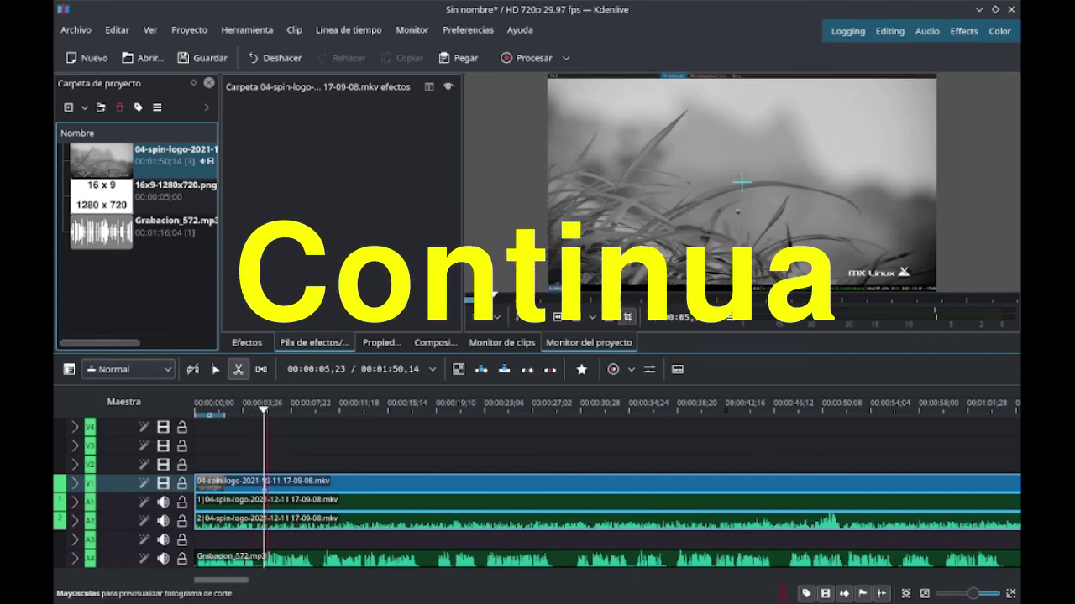
{"action": "left_click", "coordinate": [267, 483]}
{"action": "key", "text": "s"}
- Delete the piece of the 04-spin-logo clip before the cut and move the remaining clip to the timeline start
{"action": "left_click", "coordinate": [227, 483]}
{"action": "key", "text": "Delete"}
{"action": "left_click", "coordinate": [286, 483]}
{"action": "left_click_drag", "start_coordinate": [285, 483], "coordinate": [218, 482]}
- Cut the trimmed 04-spin-logo clip again at about 2 seconds and play the timeline across the cut
{"action": "left_click", "coordinate": [208, 413]}
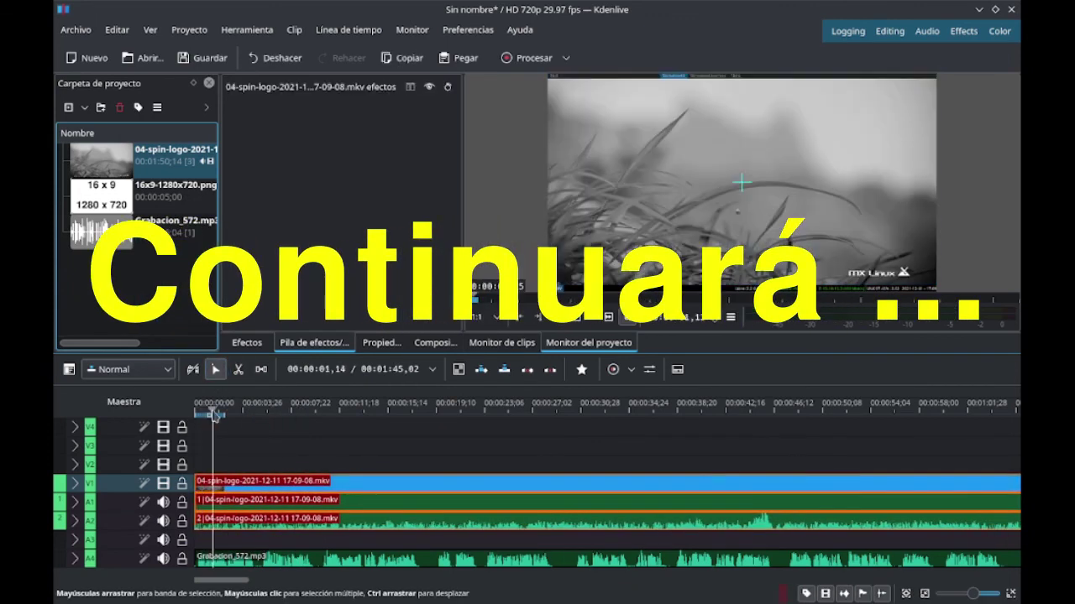
{"action": "left_click_drag", "start_coordinate": [210, 415], "coordinate": [220, 414]}
{"action": "key", "text": "x"}
{"action": "key", "text": "shift+r"}
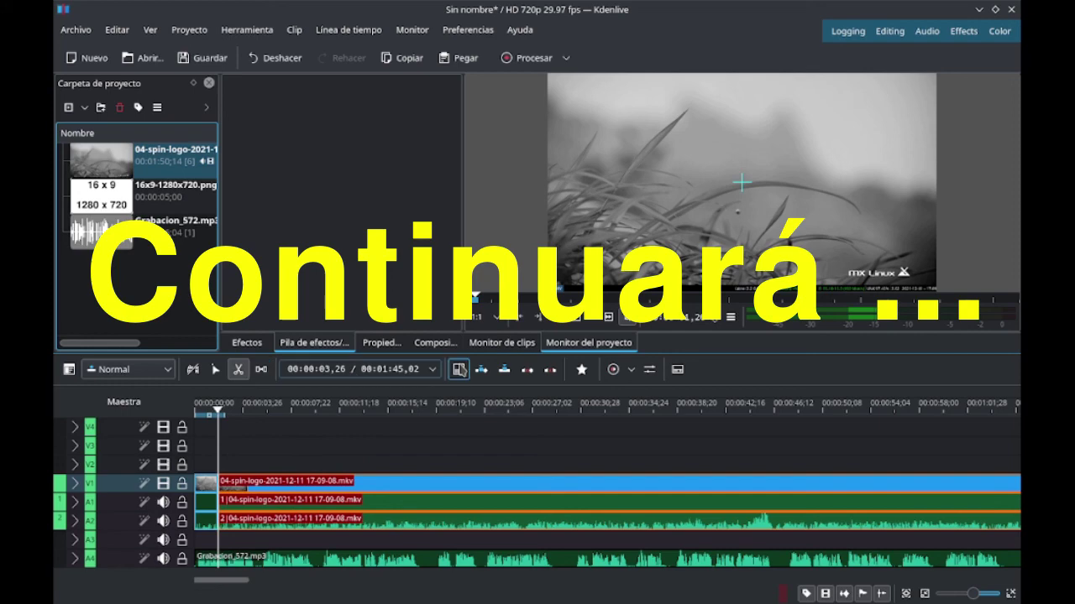
{"action": "left_click", "coordinate": [578, 327]}
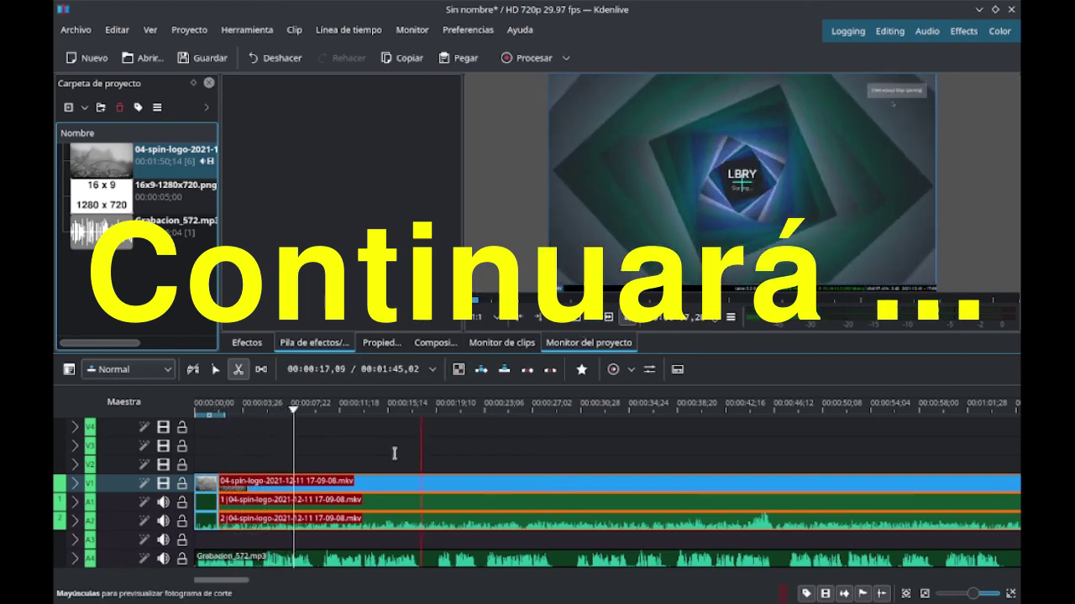